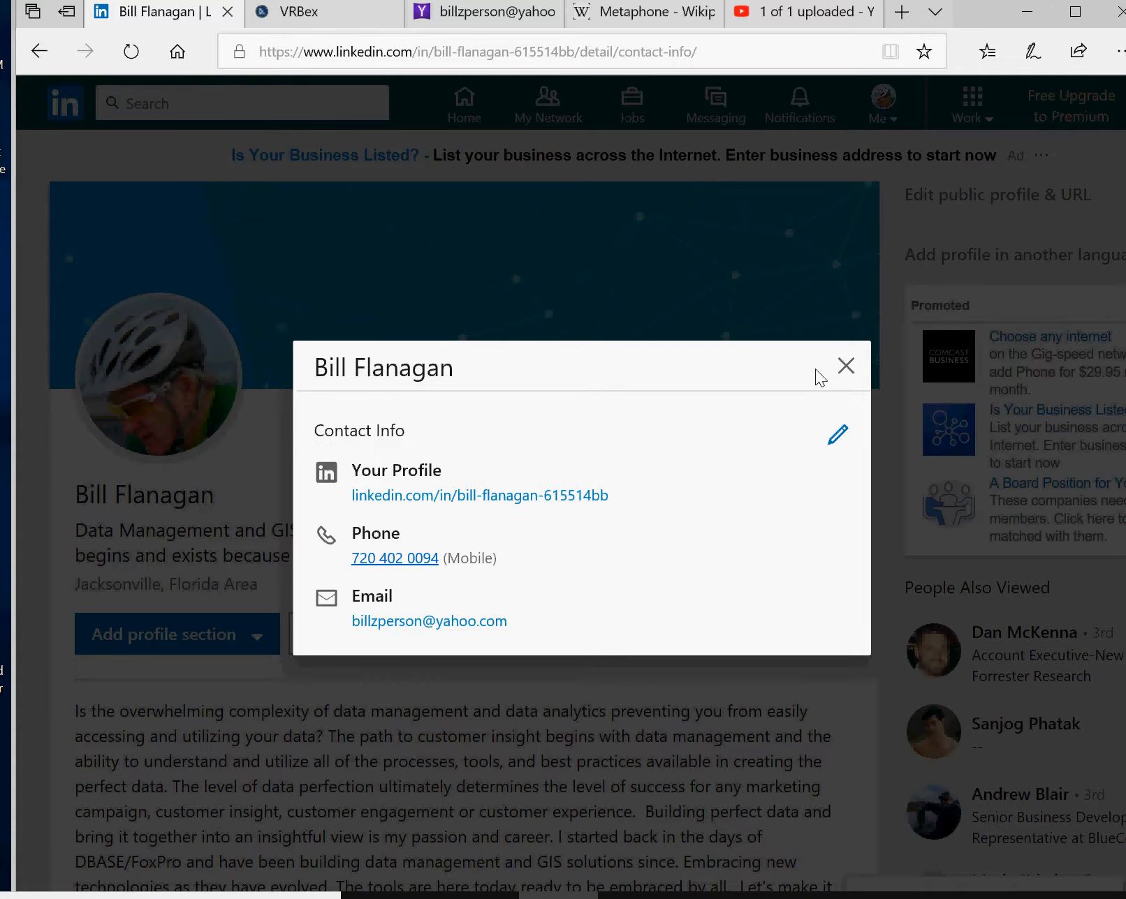
# - Close the LinkedIn profile's contact info and view the details of the uploaded FUZZY Matching Key/Segment video on YouTube
pyautogui.click(846, 367)
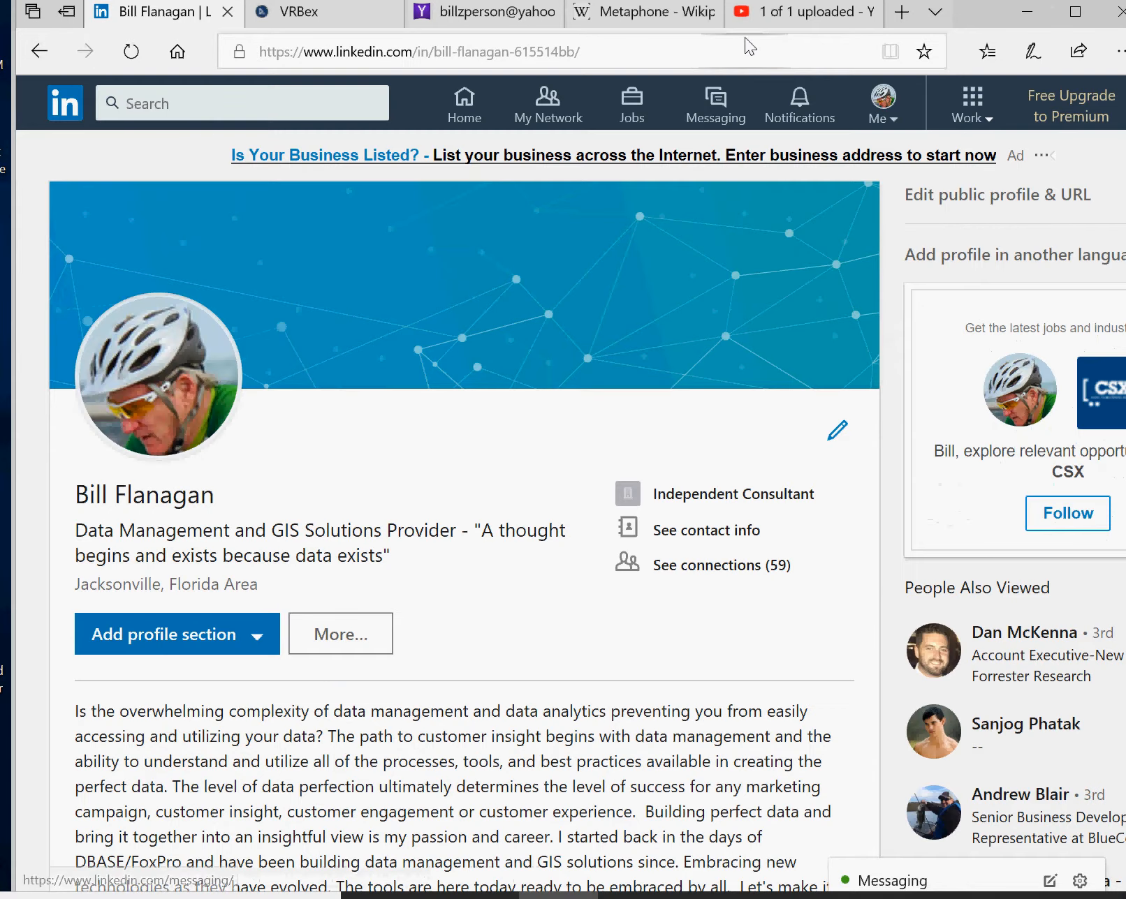
pyautogui.click(756, 13)
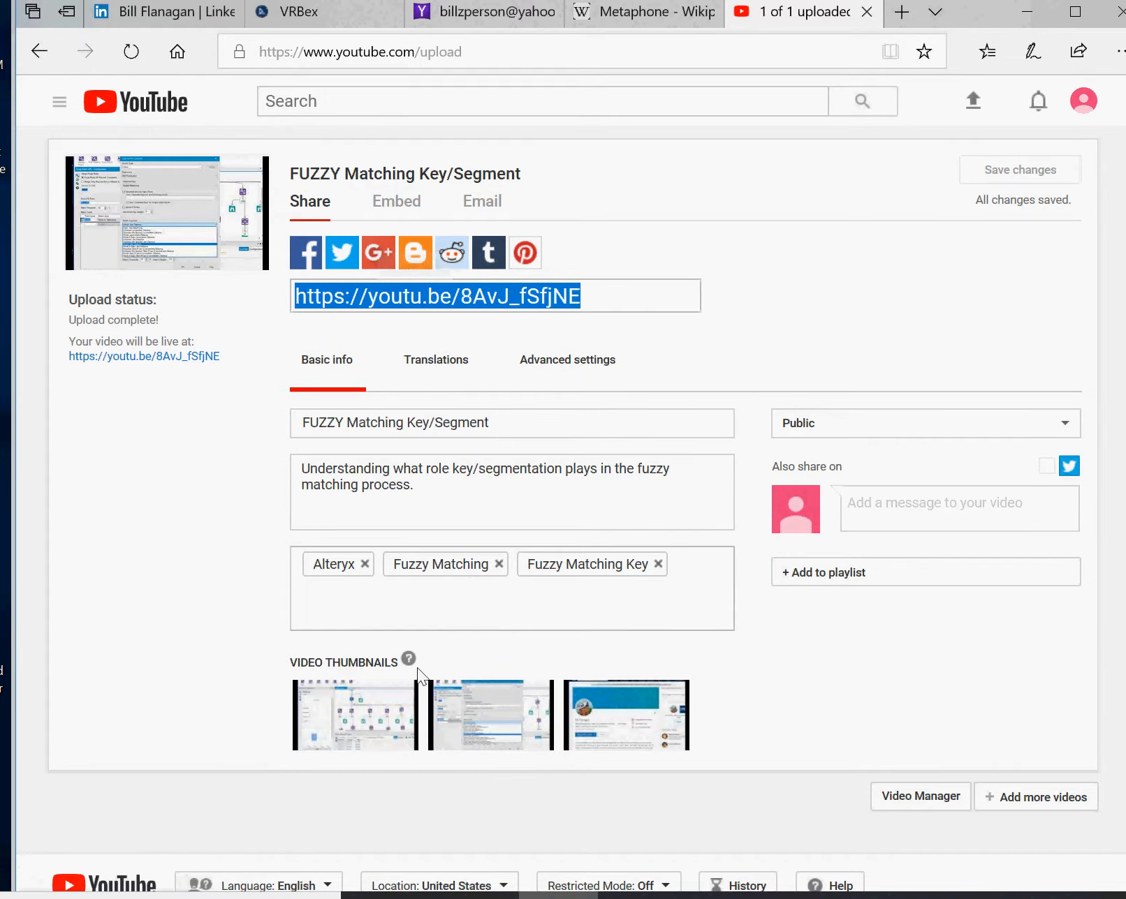
pyautogui.scroll(-2, 267, 640)
pyautogui.scroll(2, 266, 636)
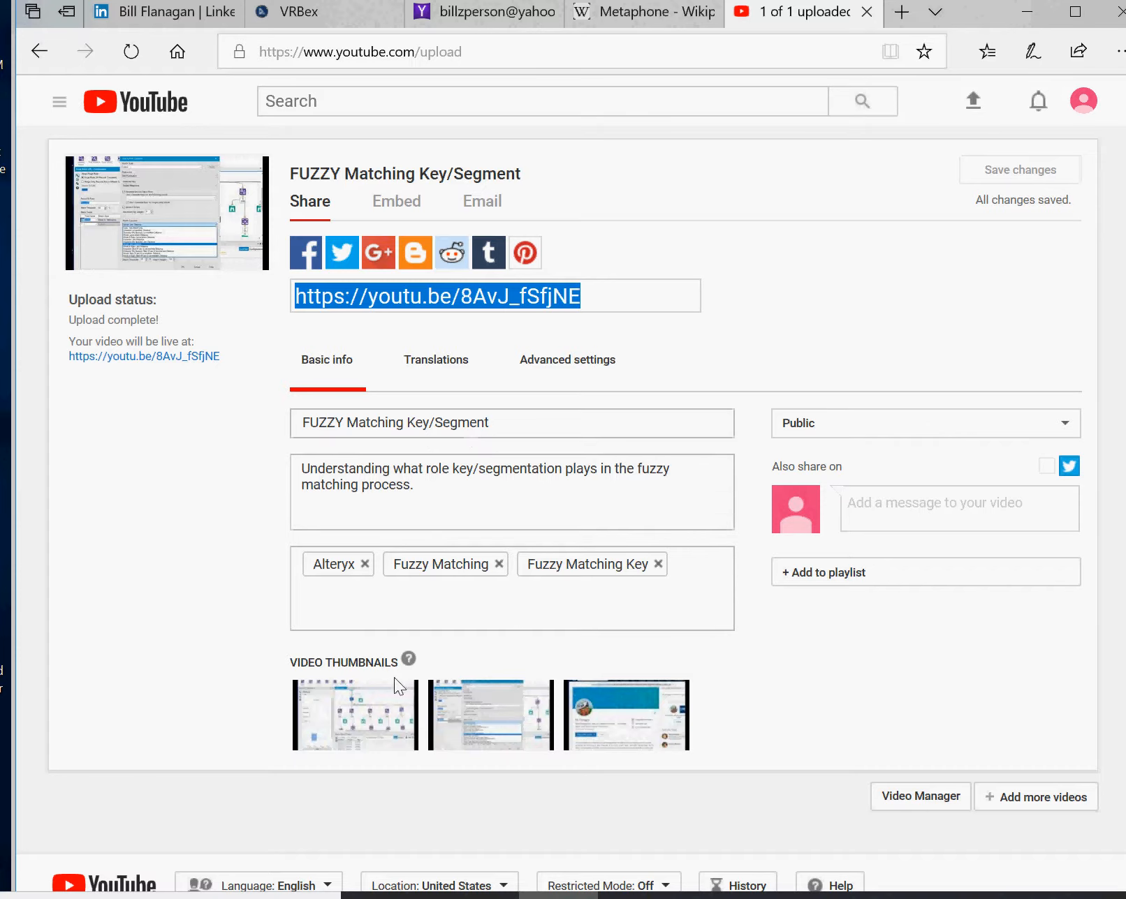
# - Switch to Alteryx Designer and view the name records in the Text Input tool that starts the A1Match workflow
pyautogui.click(639, 896)
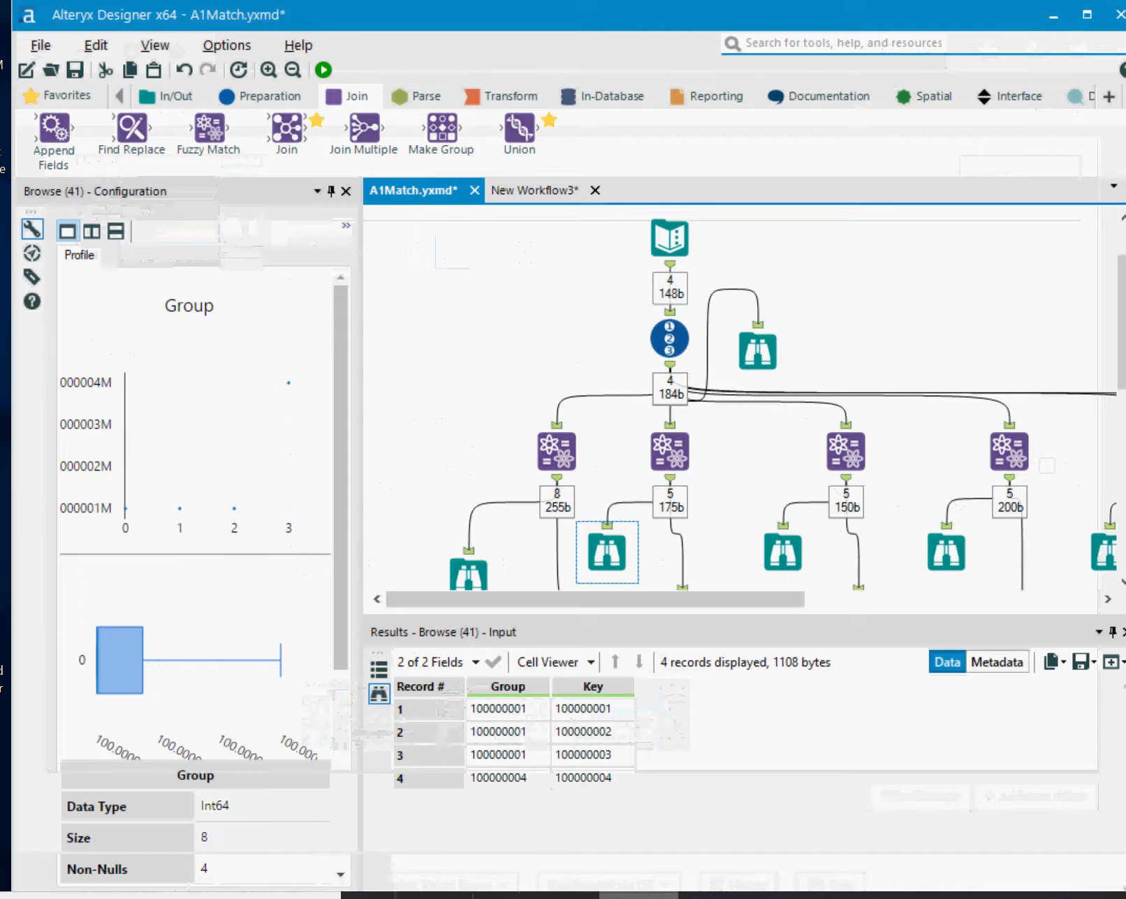
pyautogui.click(526, 492)
pyautogui.scroll(-3, 472, 309)
pyautogui.scroll(3, 508, 274)
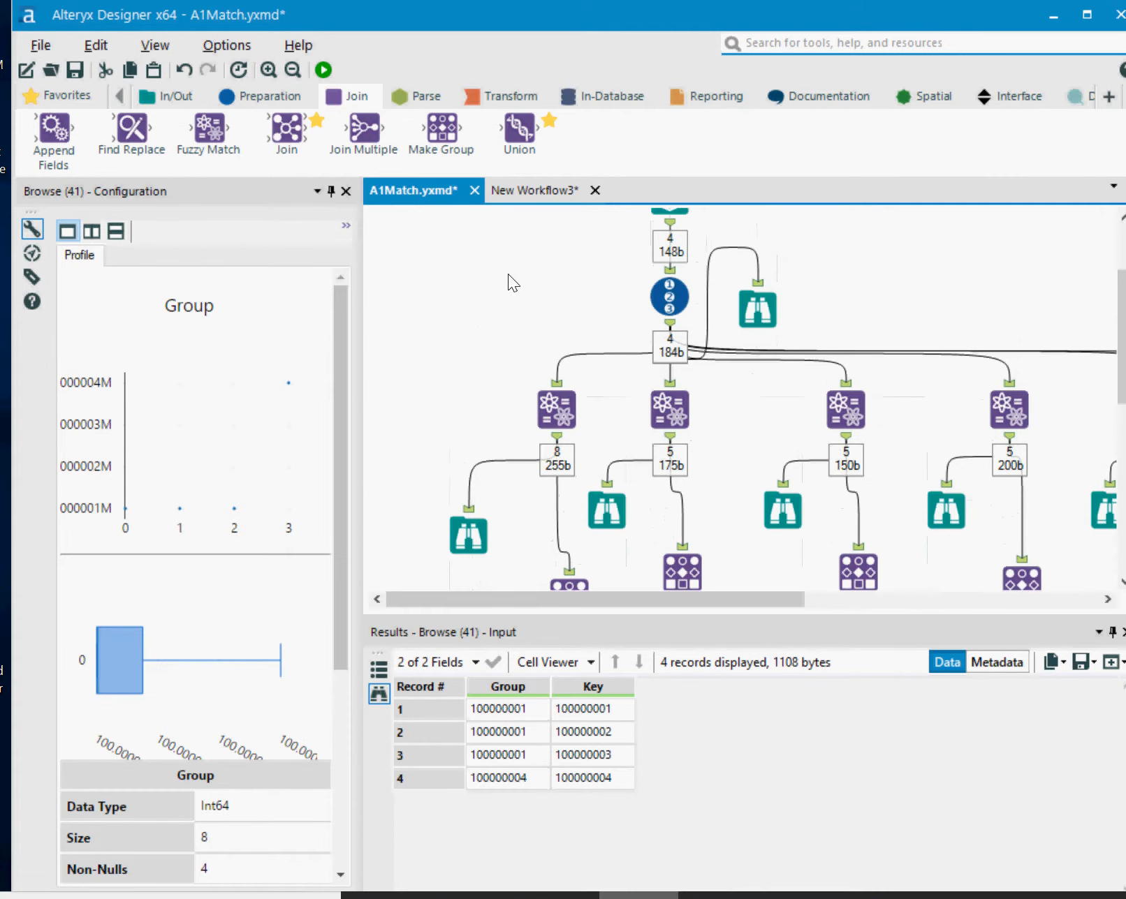
pyautogui.scroll(-3, 741, 334)
pyautogui.scroll(2, 629, 279)
pyautogui.scroll(3, 663, 293)
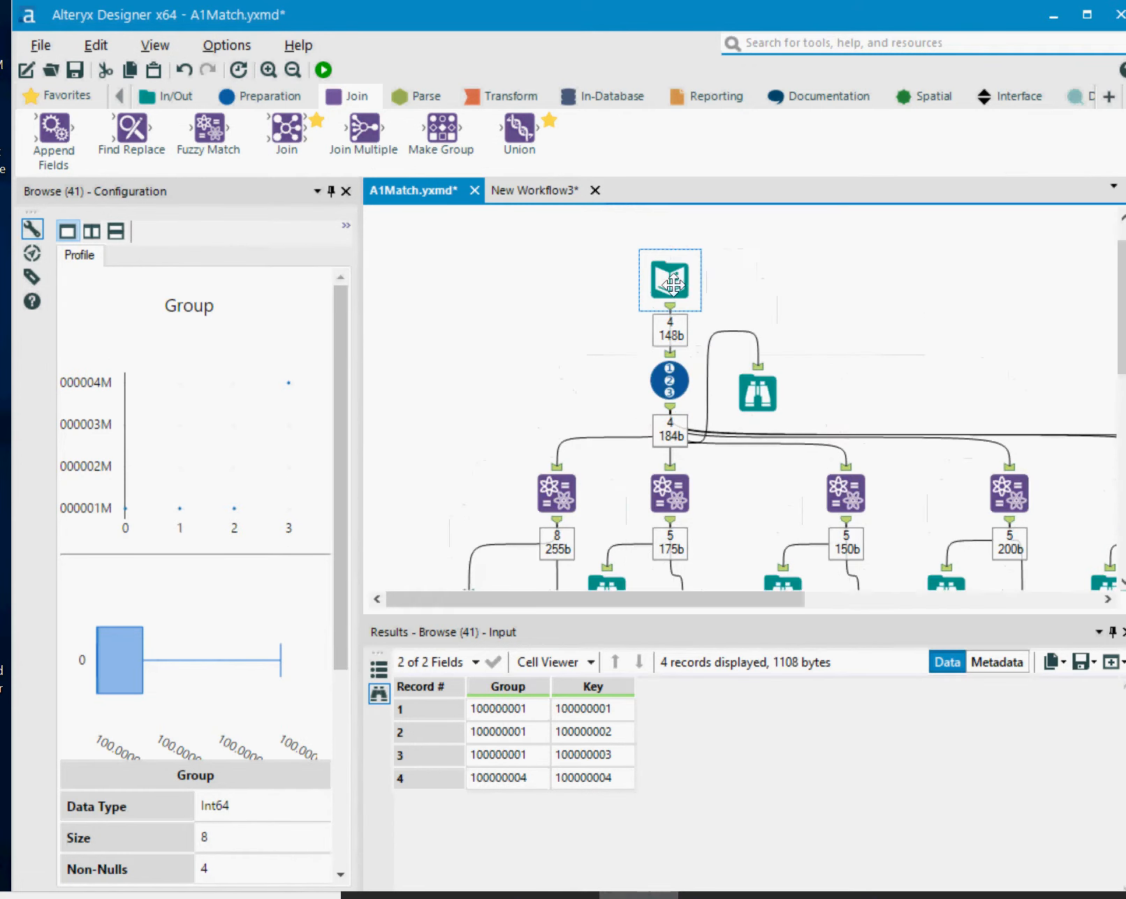
pyautogui.click(674, 279)
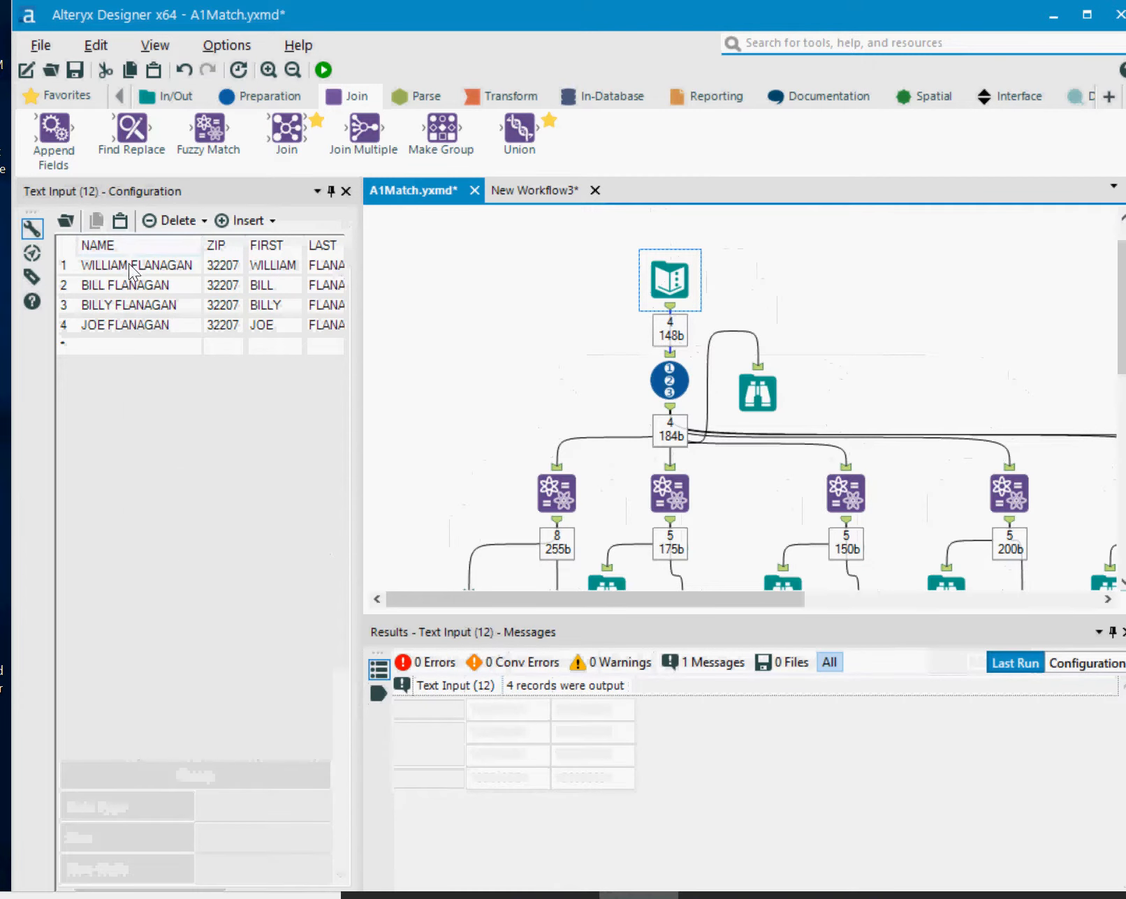
# - Review the first branch's Fuzzy Match configuration, keeping Name w/ Nicknames as the NAME match style, and examine its detailed match options
pyautogui.click(556, 493)
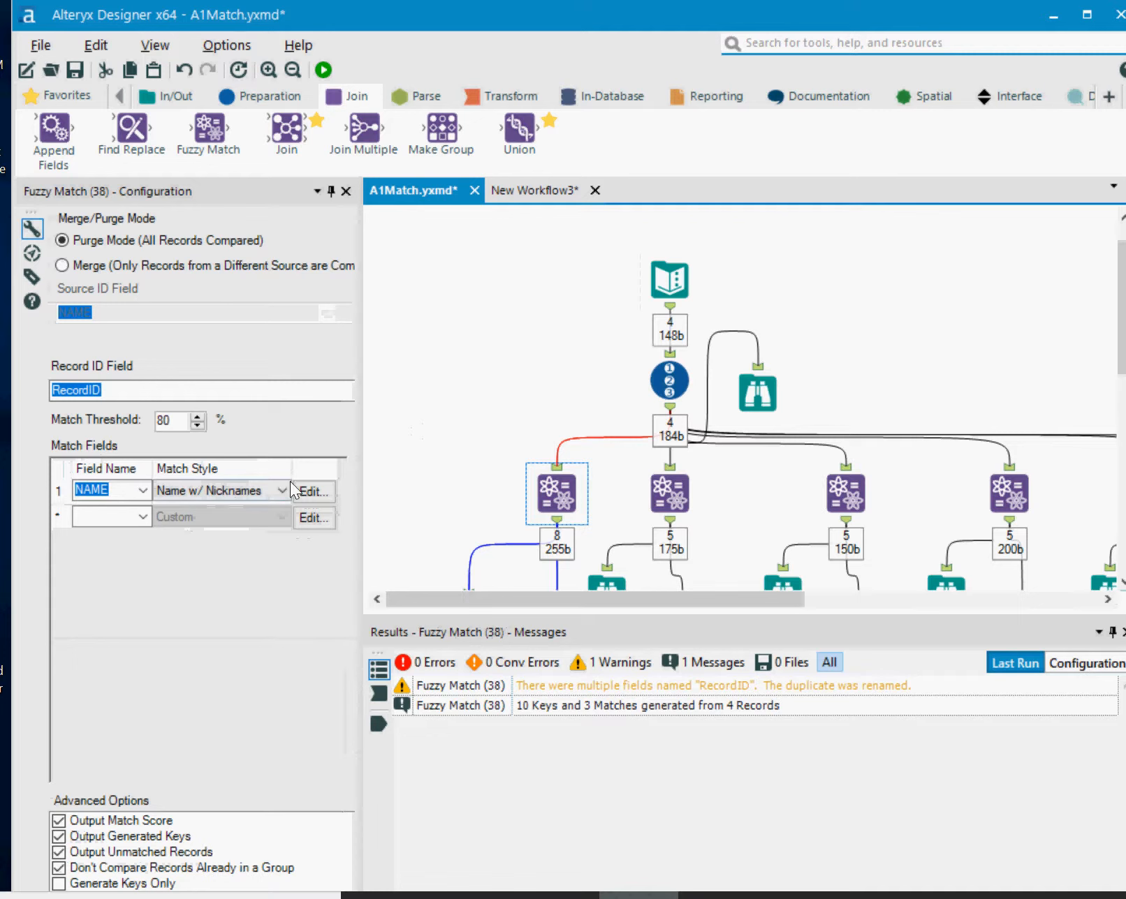
pyautogui.click(284, 489)
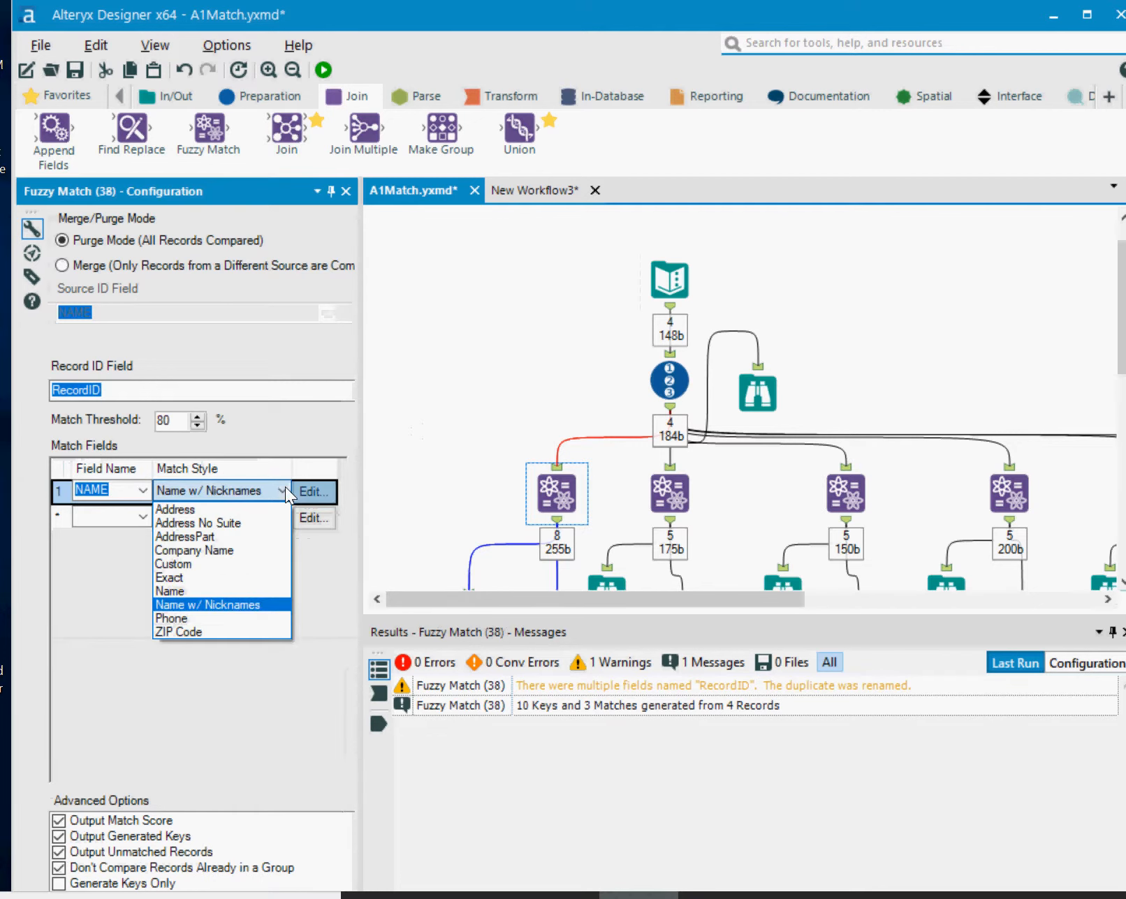
pyautogui.click(213, 604)
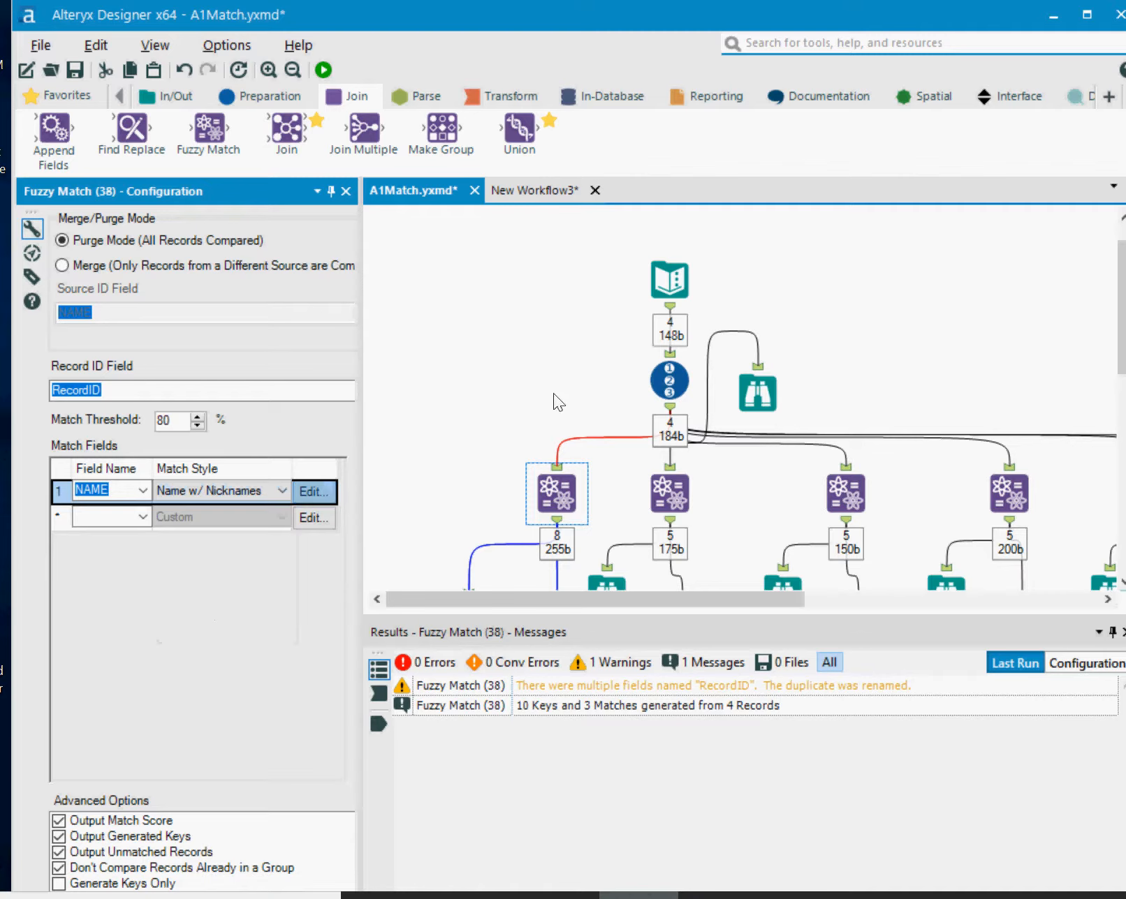
pyautogui.scroll(-2, 556, 402)
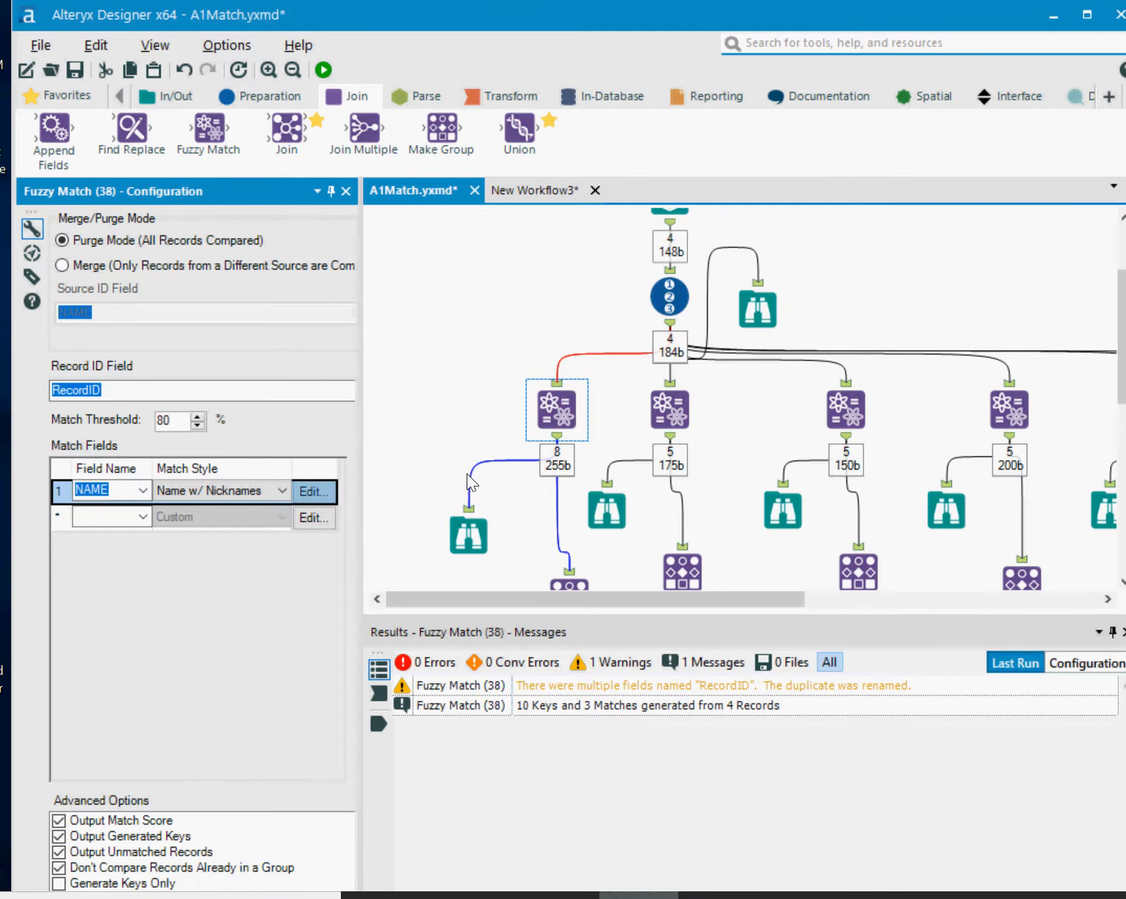
pyautogui.click(323, 490)
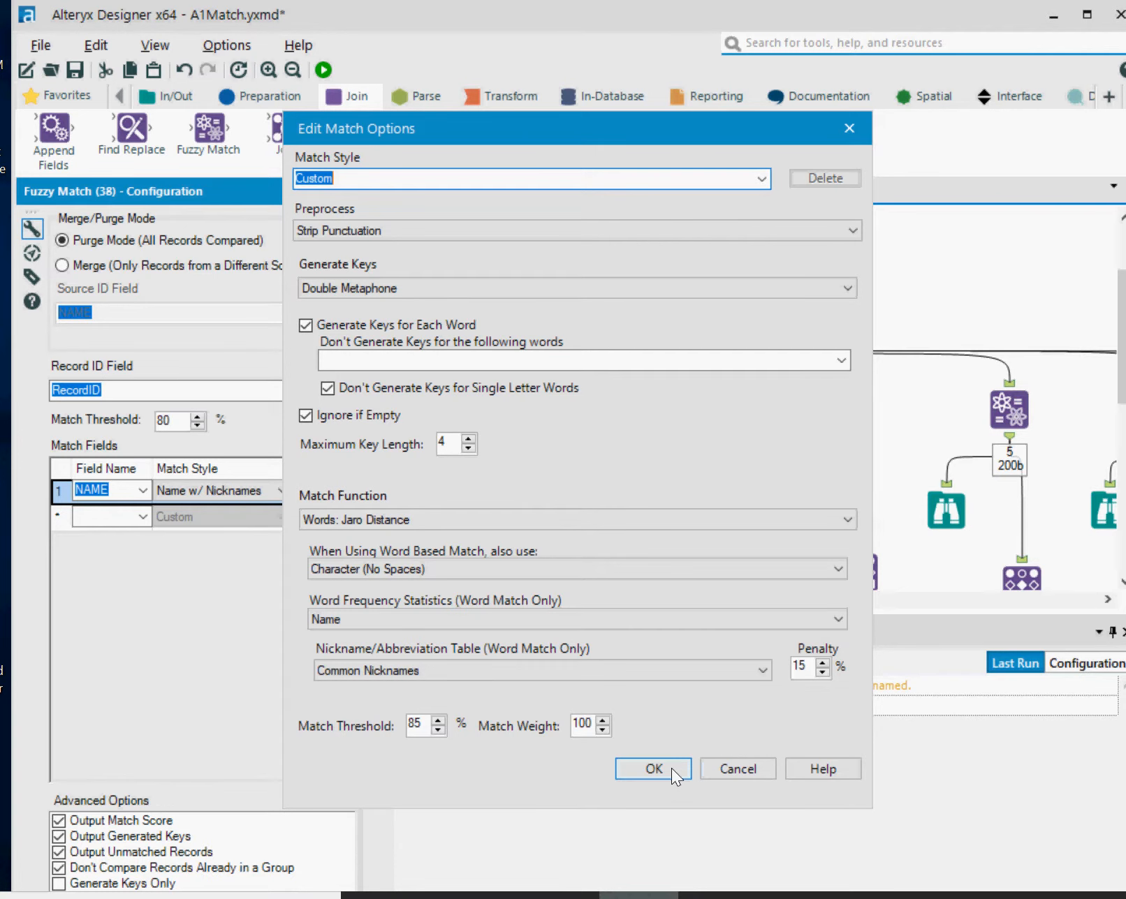
pyautogui.click(659, 755)
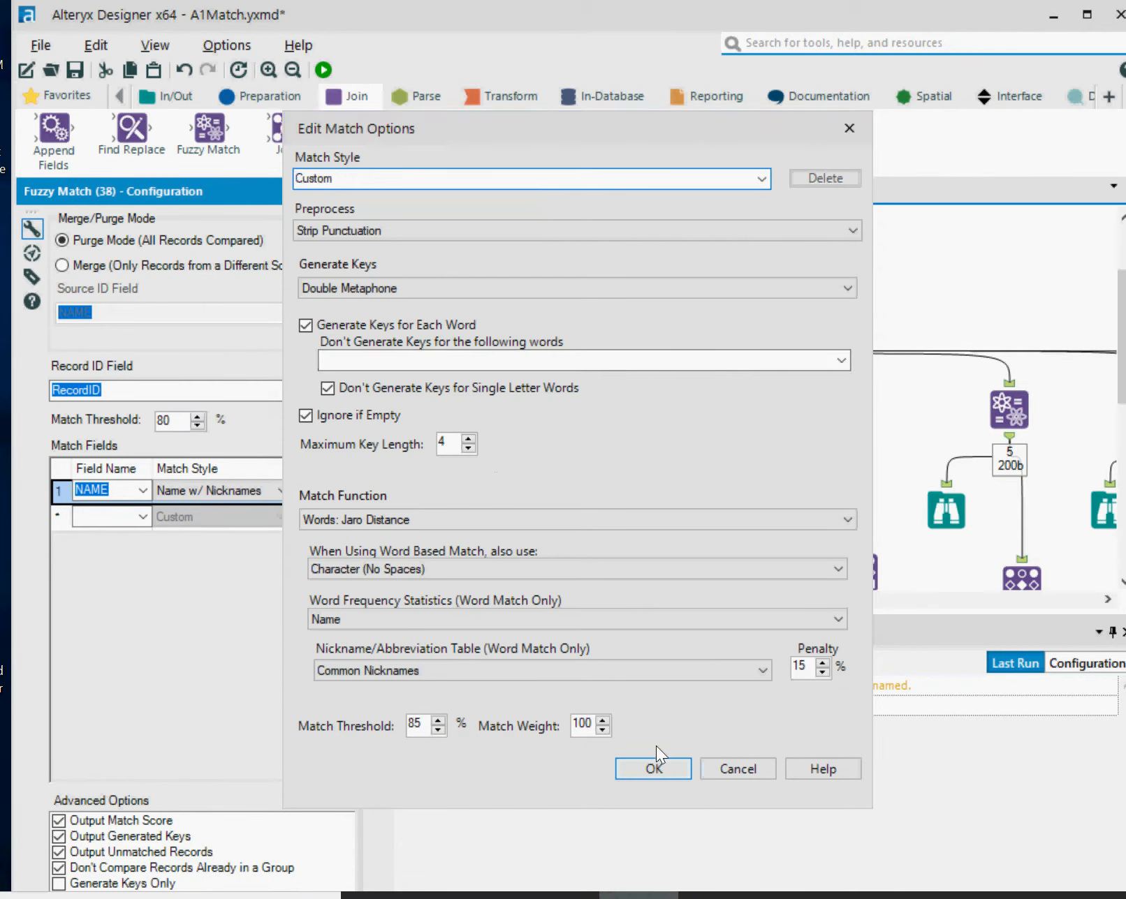
# - Inspect the first Fuzzy Match output, checking the FLNK match keys, the match score and the paired record ID
pyautogui.scroll(-1, 498, 512)
pyautogui.click(473, 449)
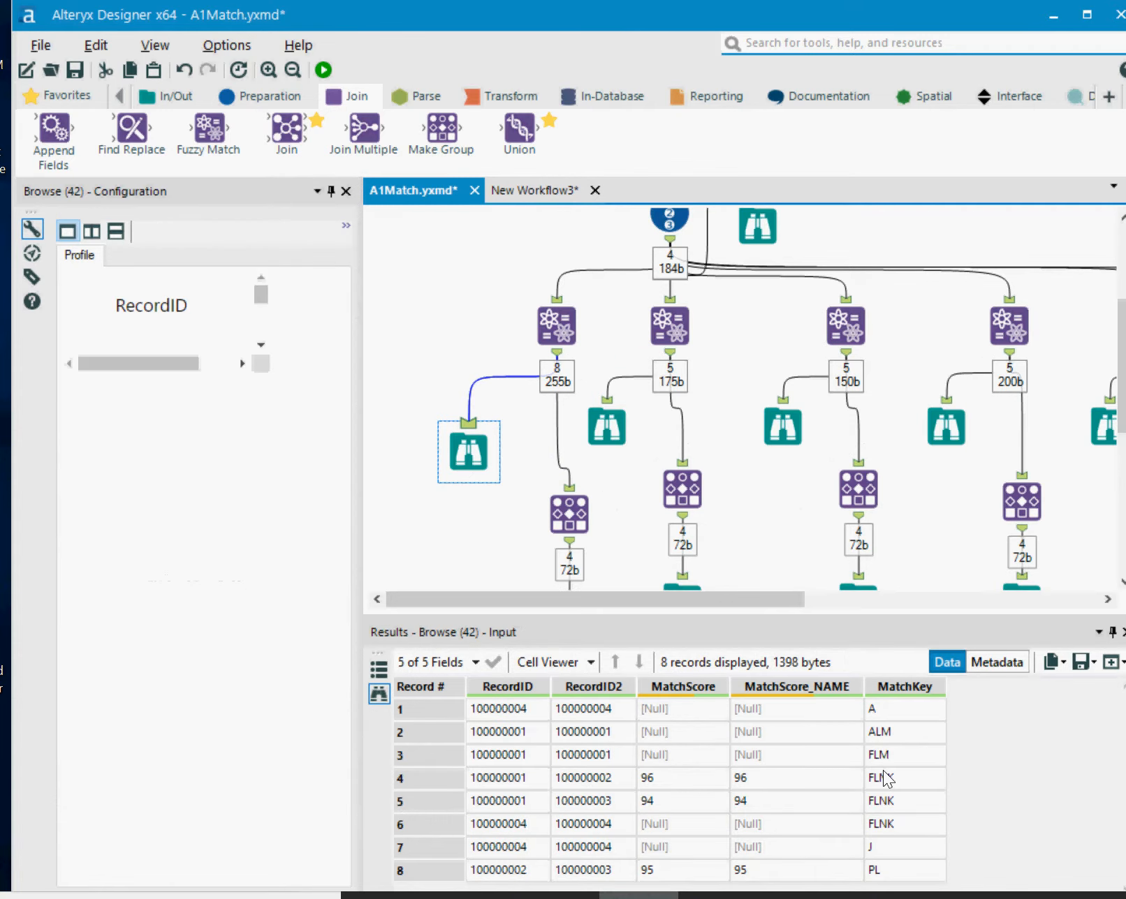
pyautogui.click(885, 780)
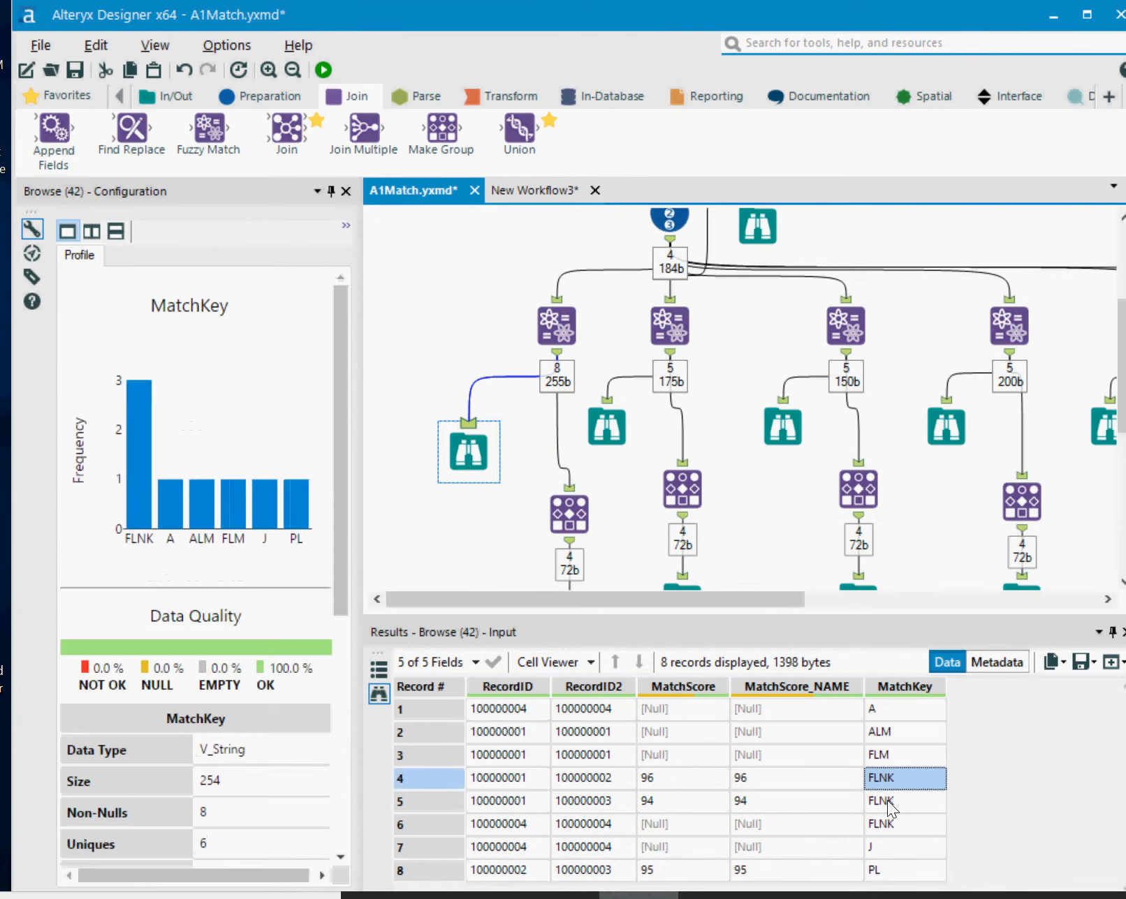
pyautogui.click(886, 801)
pyautogui.click(885, 822)
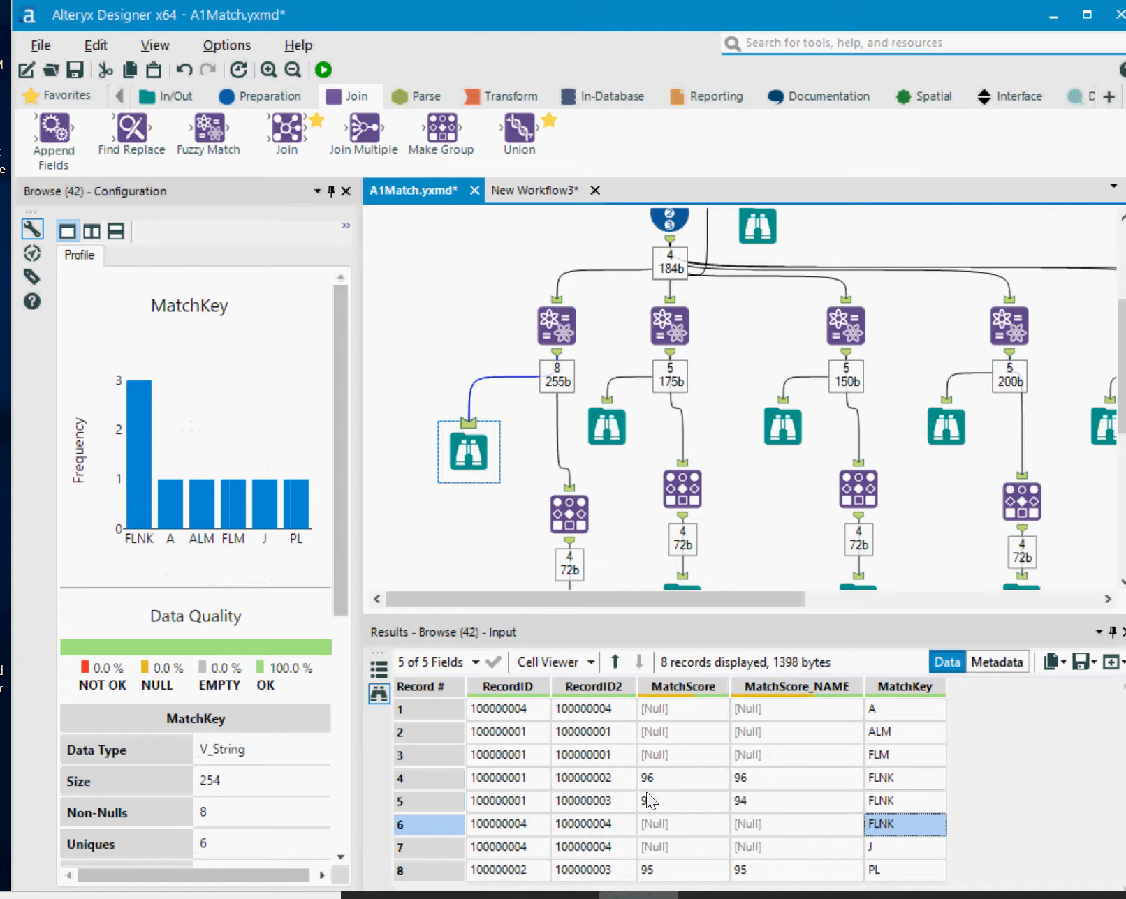
pyautogui.click(709, 783)
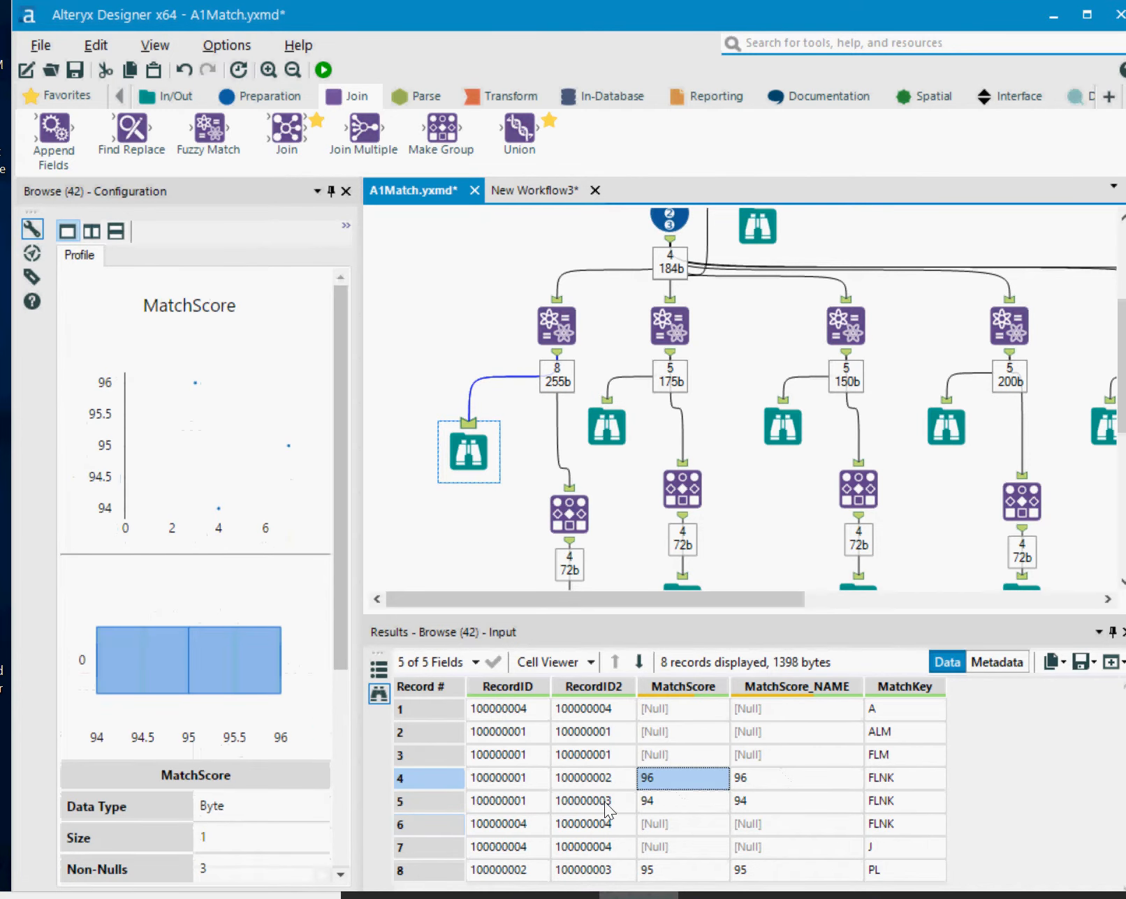
pyautogui.click(604, 803)
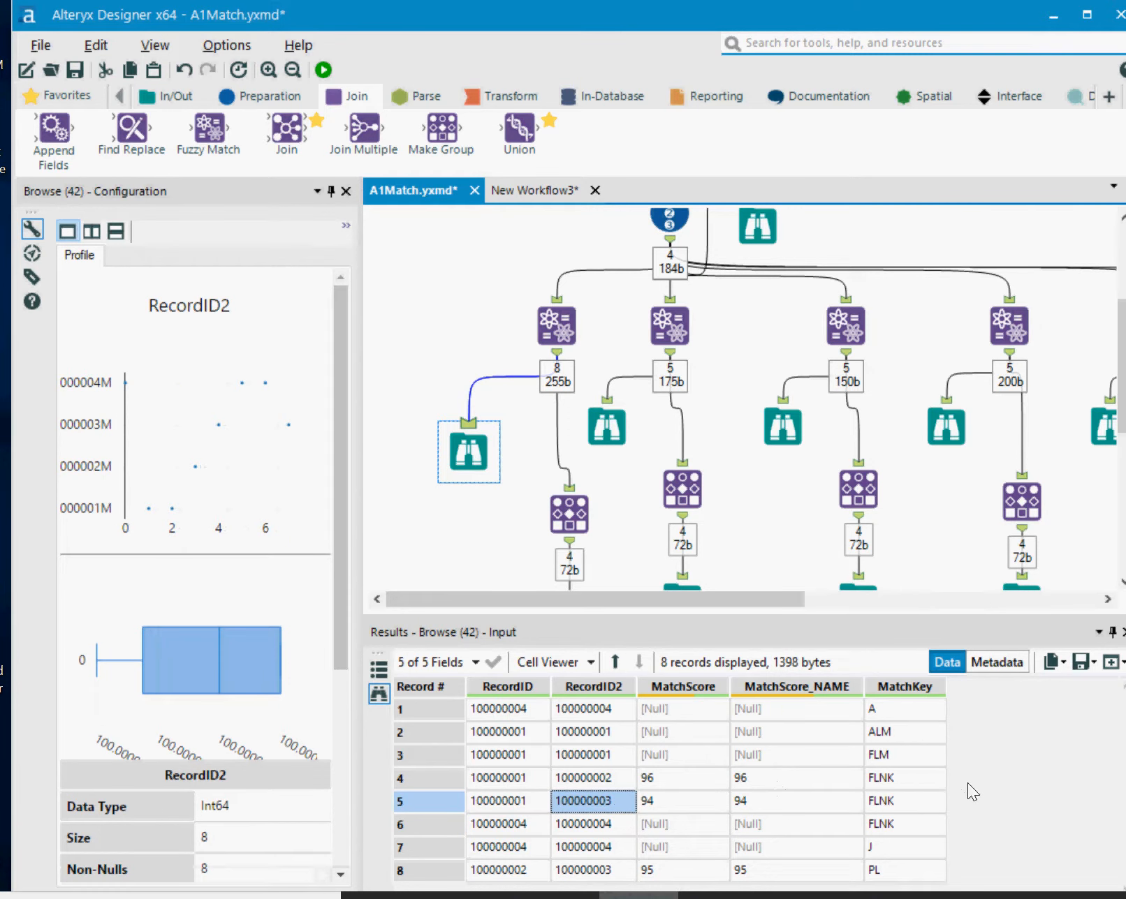
# - Review the first branch's Make Group keys and inspect the groups in the Browse tool connected below it
pyautogui.click(556, 517)
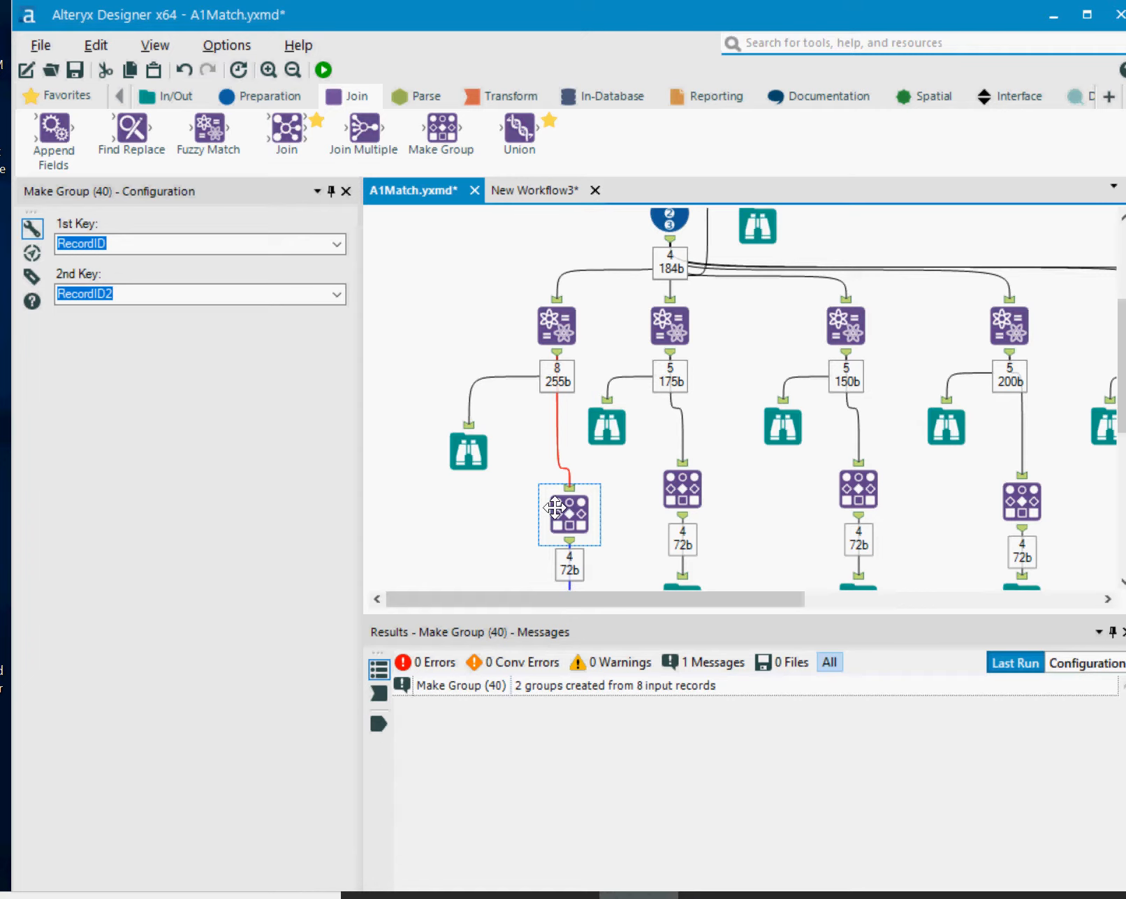
pyautogui.scroll(-2, 605, 495)
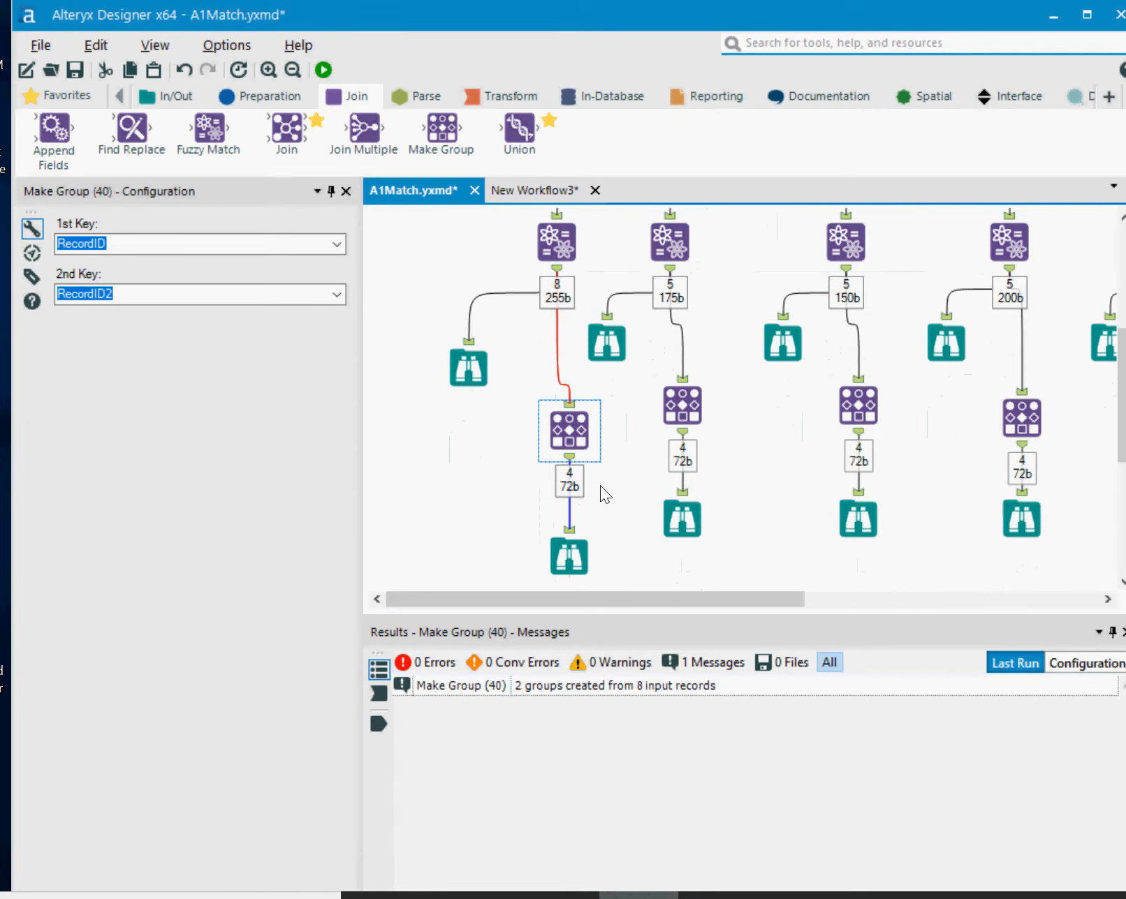
pyautogui.scroll(-2, 600, 480)
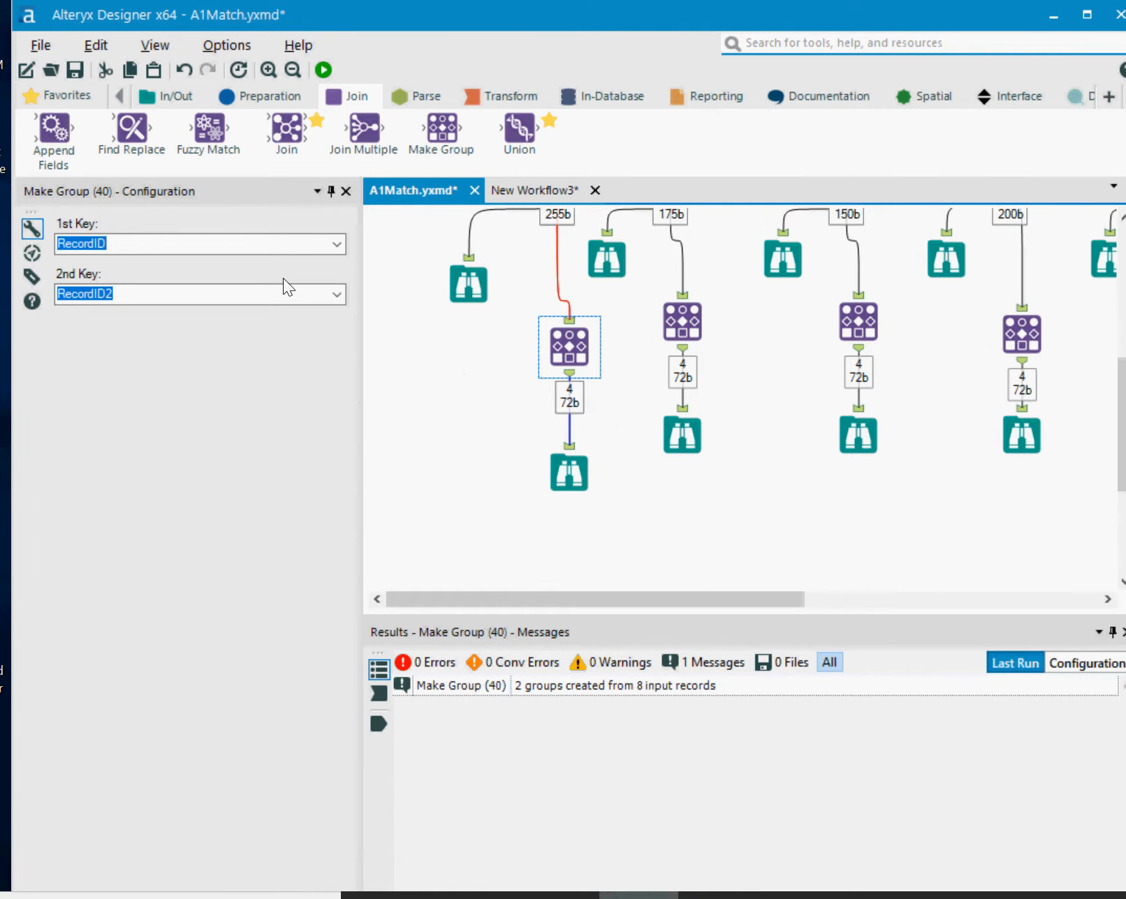
pyautogui.click(569, 478)
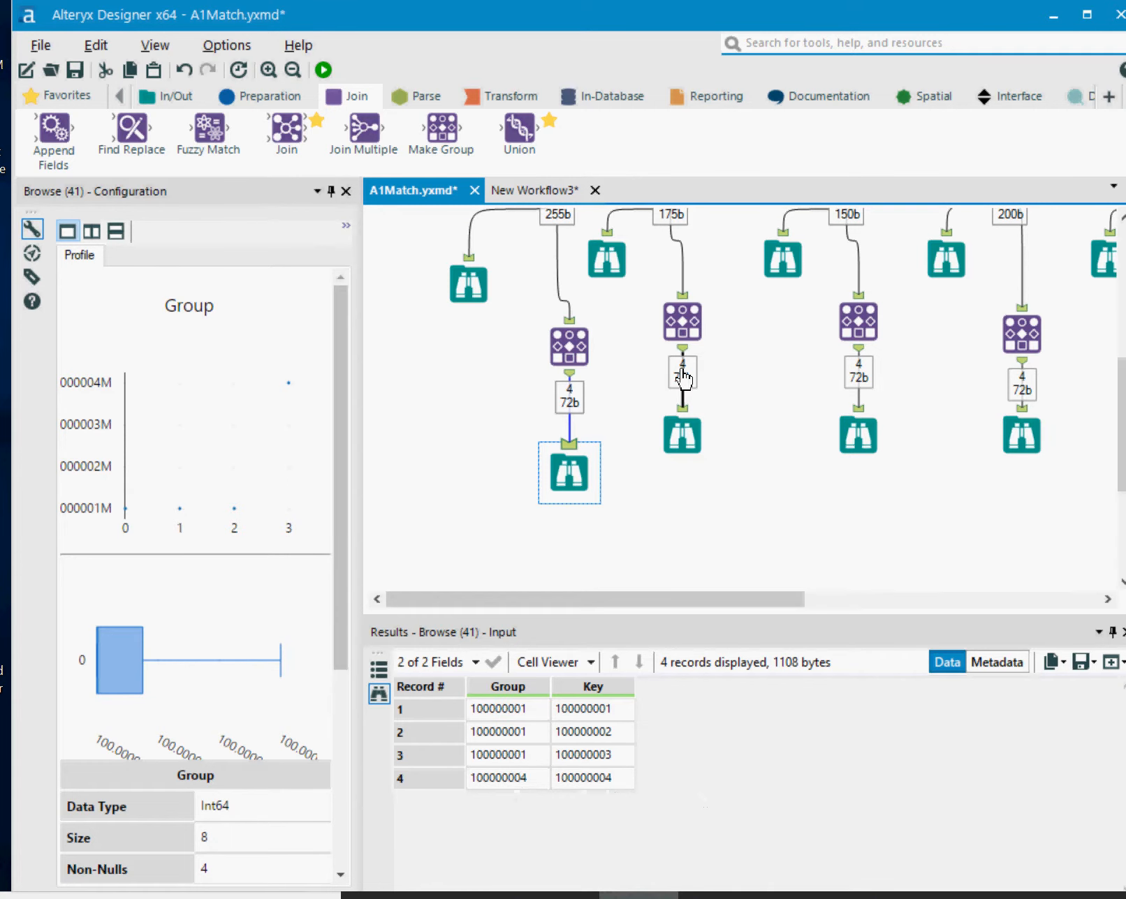
pyautogui.click(653, 374)
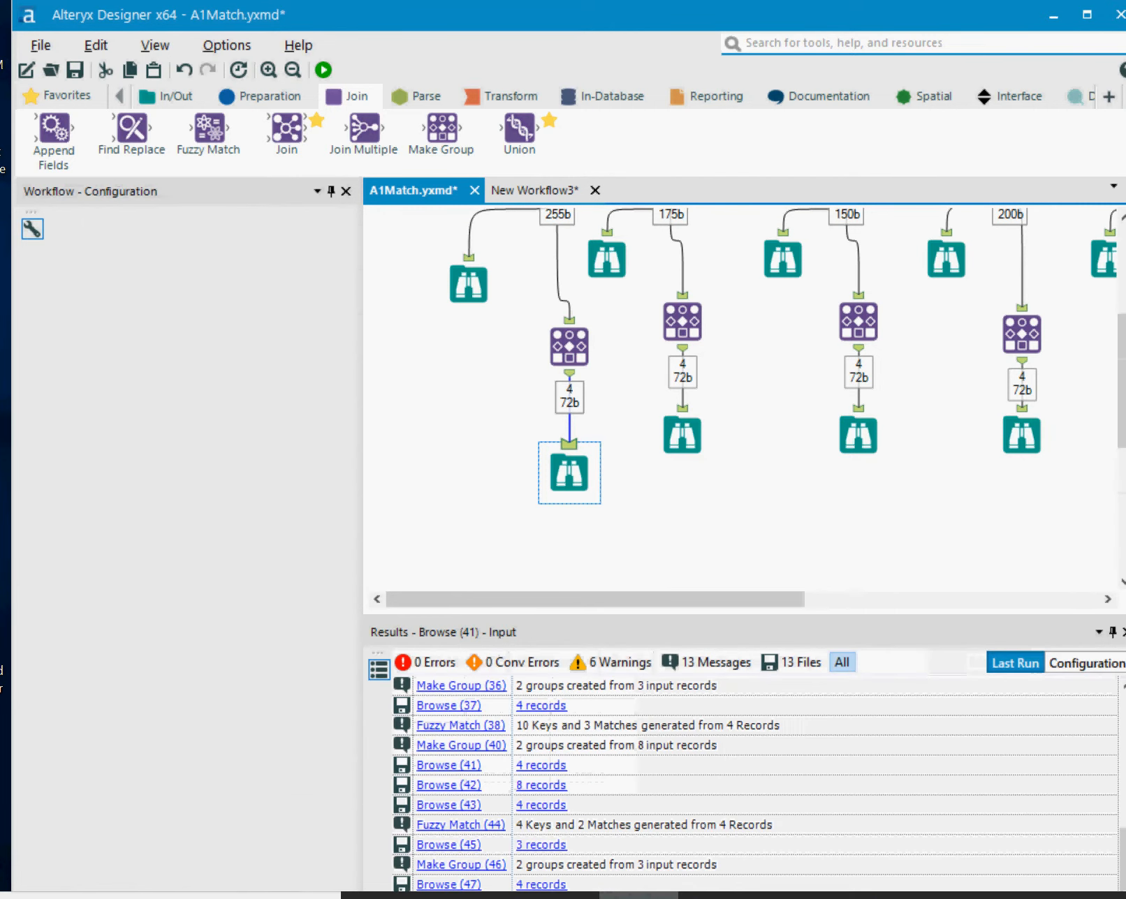
# - Examine the custom NAME match options of the second branch's Fuzzy Match tool, including its key generation and match function settings
pyautogui.scroll(5, 749, 379)
pyautogui.scroll(-1, 749, 378)
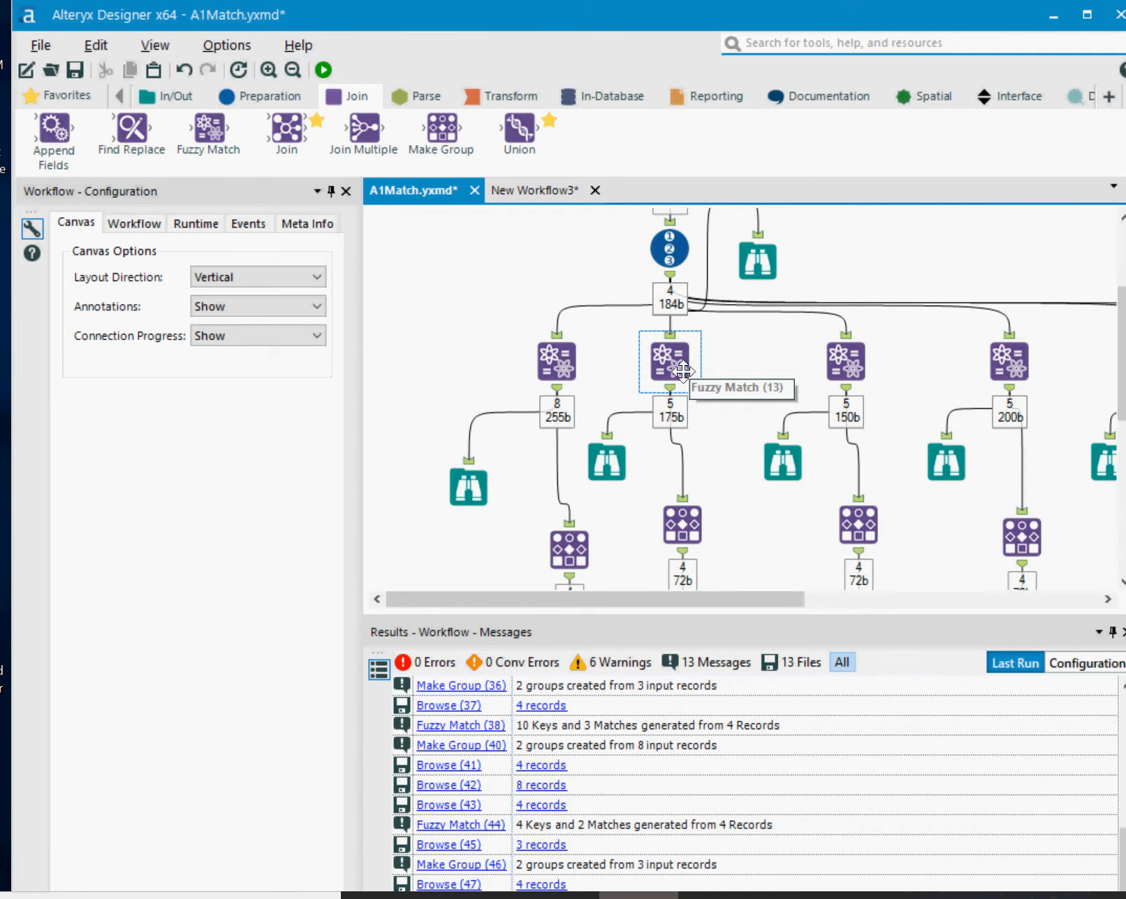
pyautogui.click(672, 371)
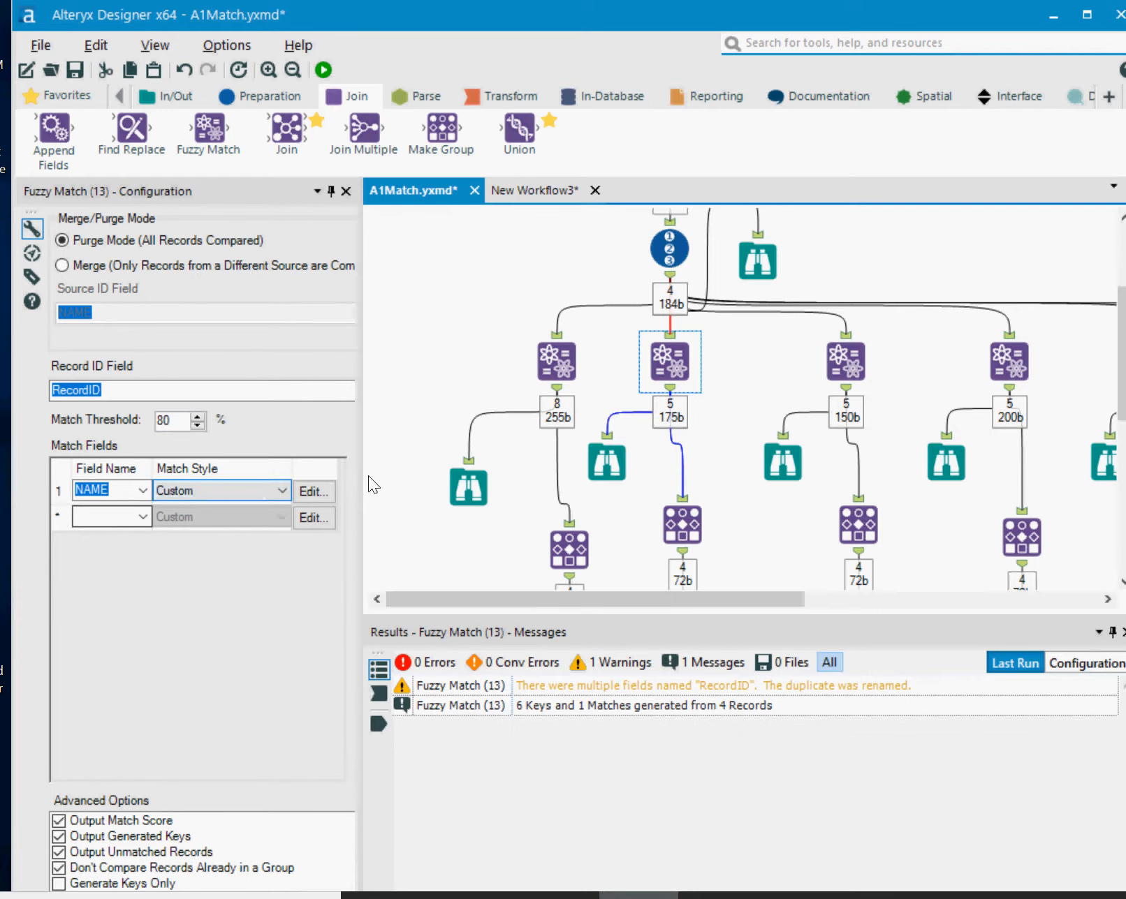
pyautogui.click(313, 492)
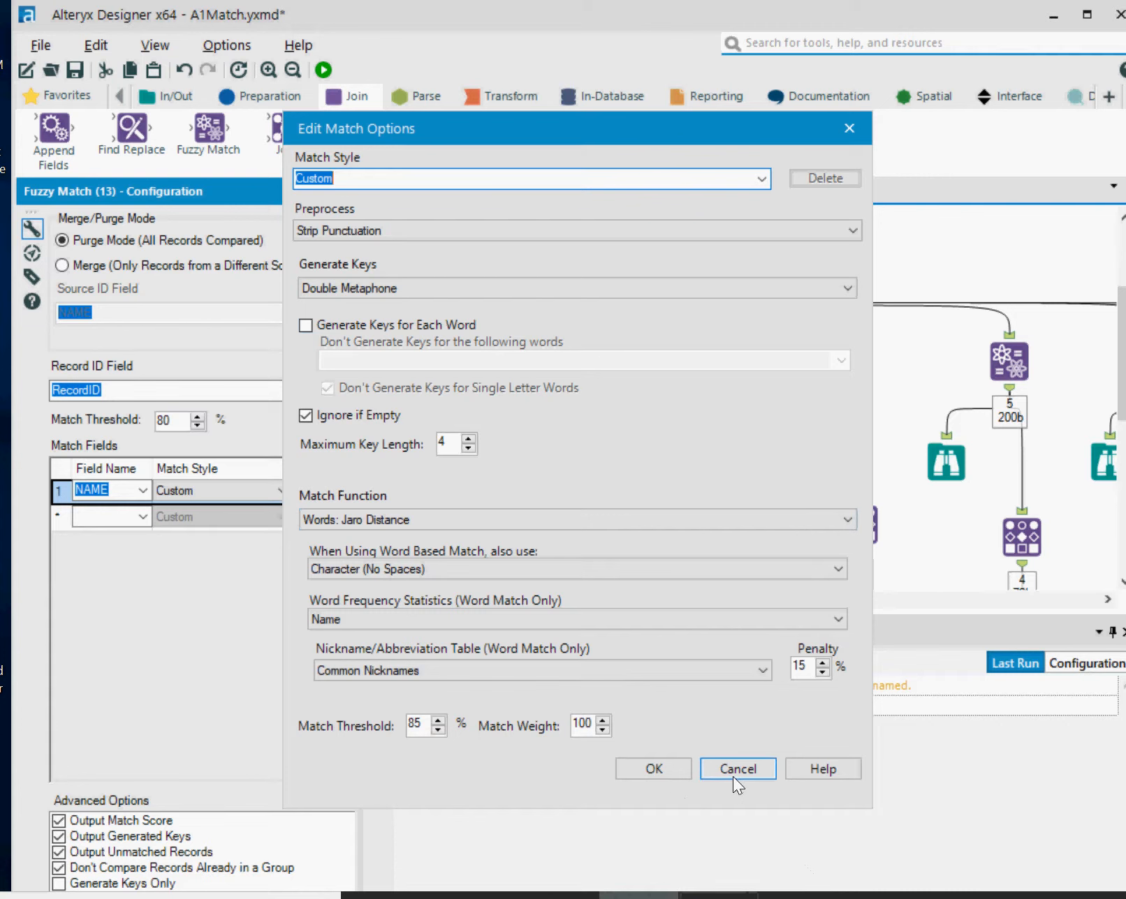
pyautogui.click(661, 768)
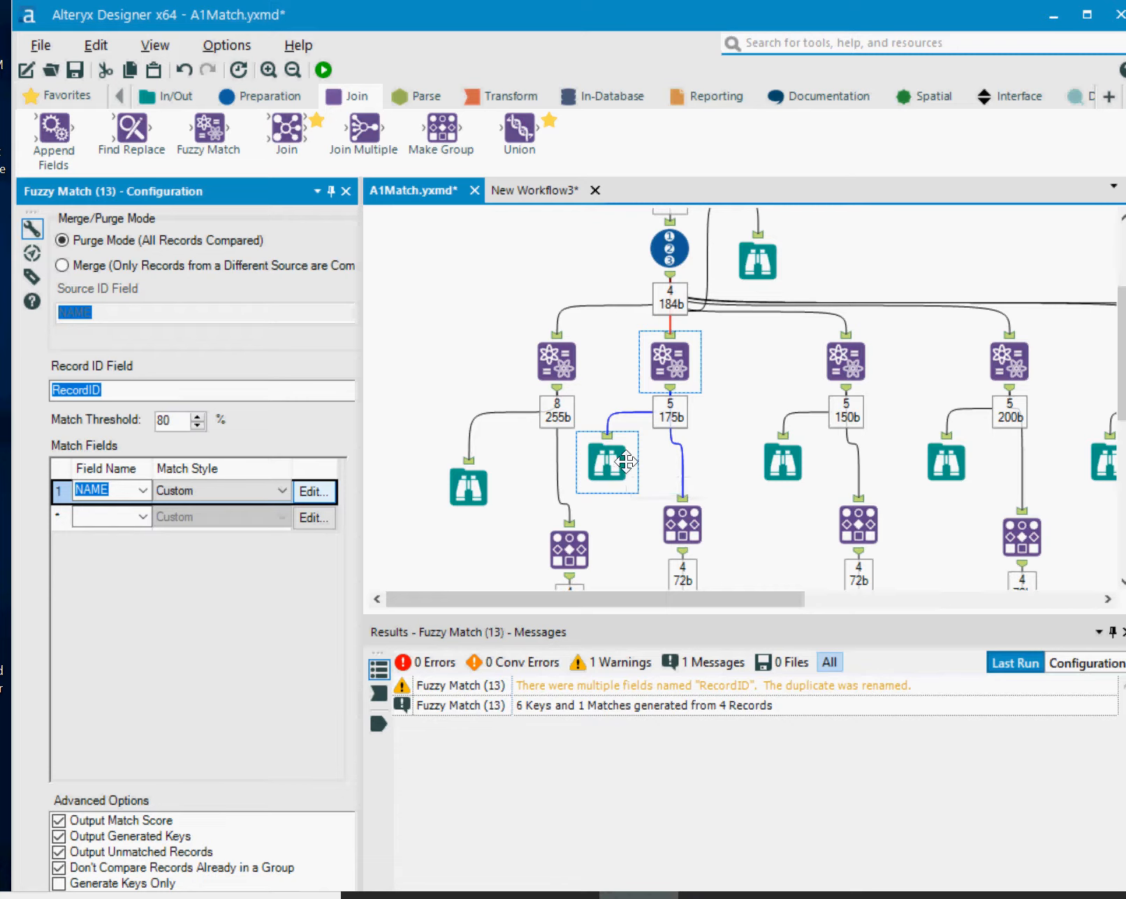
pyautogui.click(671, 361)
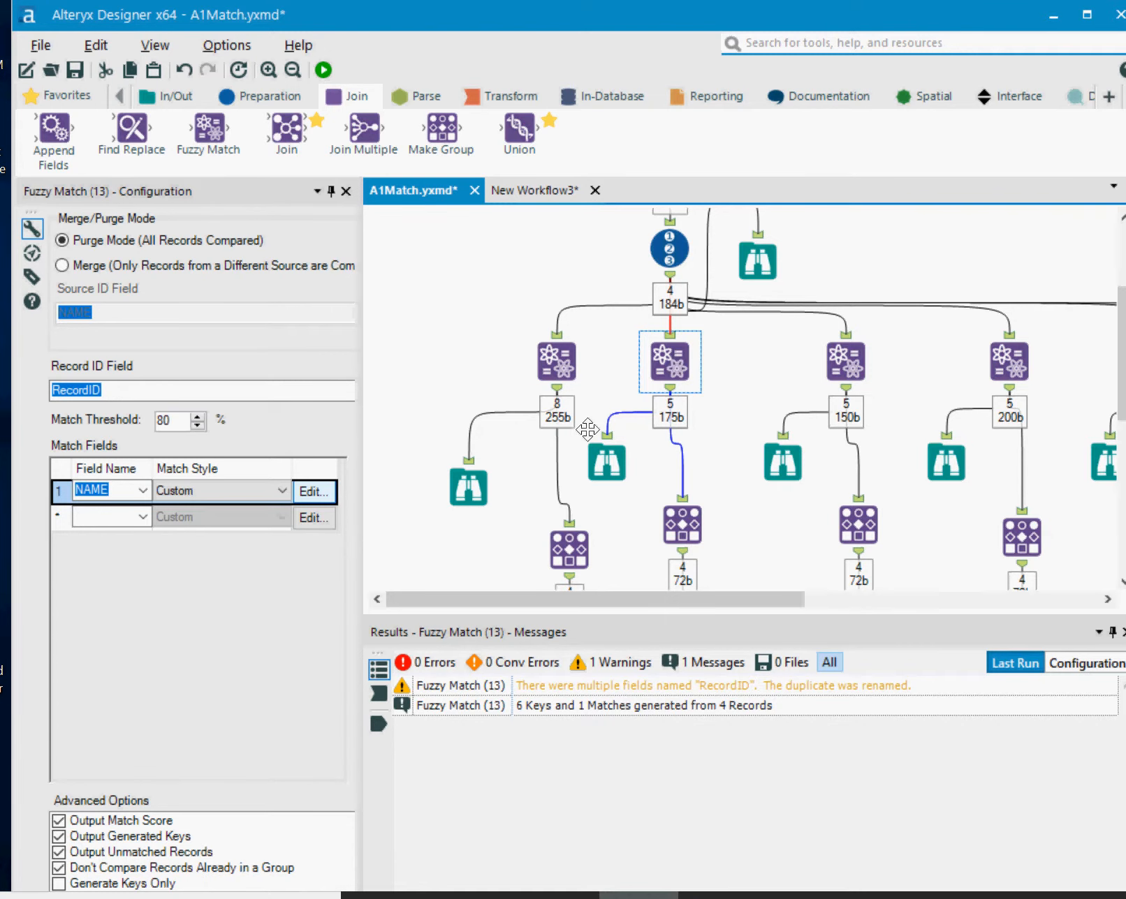
pyautogui.click(312, 493)
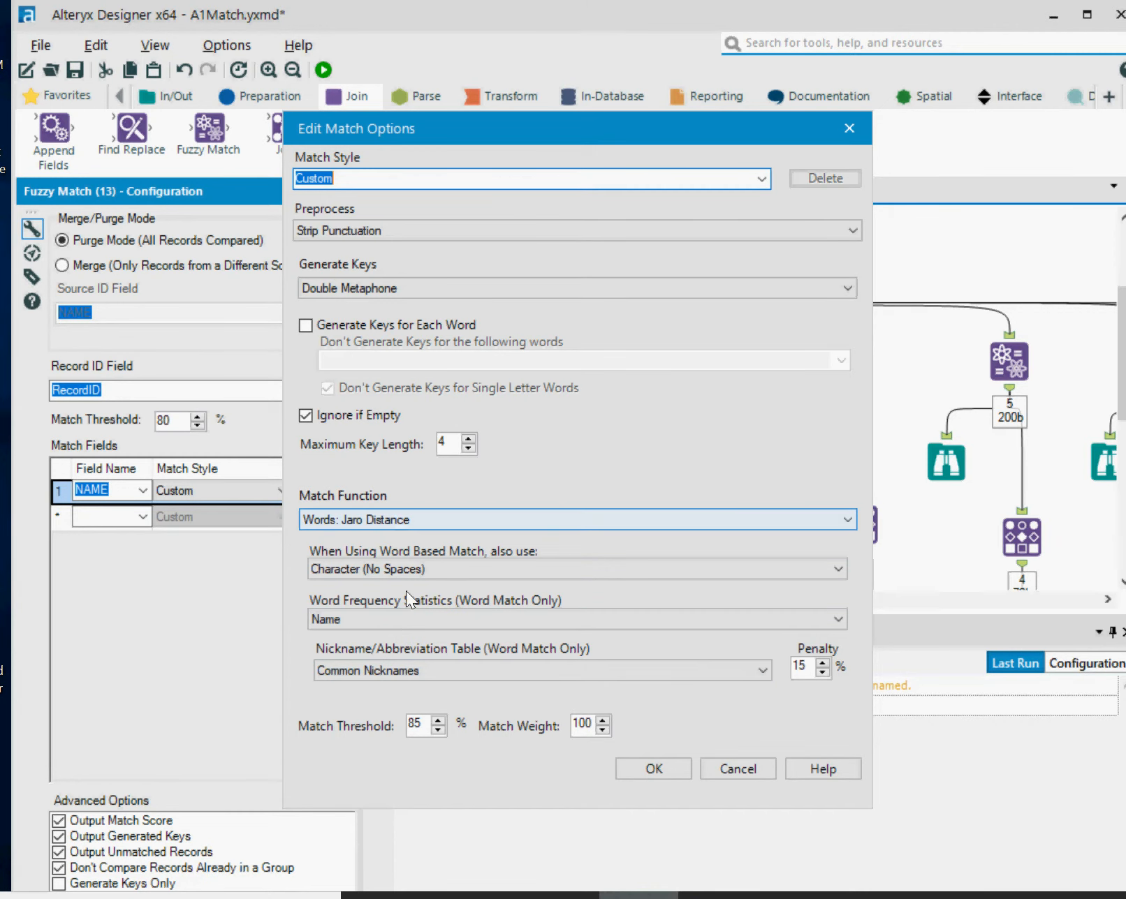
pyautogui.click(727, 768)
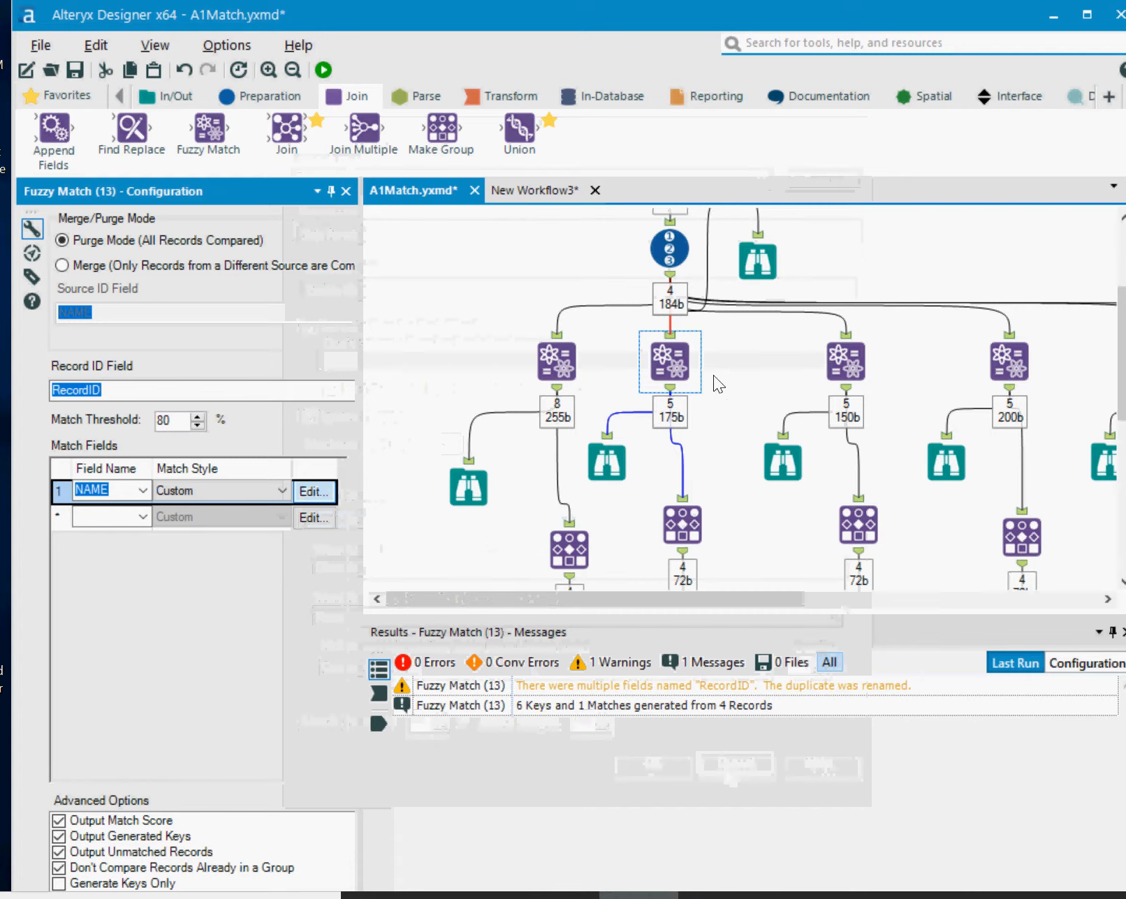
# - Inspect the second branch's Fuzzy Match output and the groups produced by its Make Group tool
pyautogui.click(609, 464)
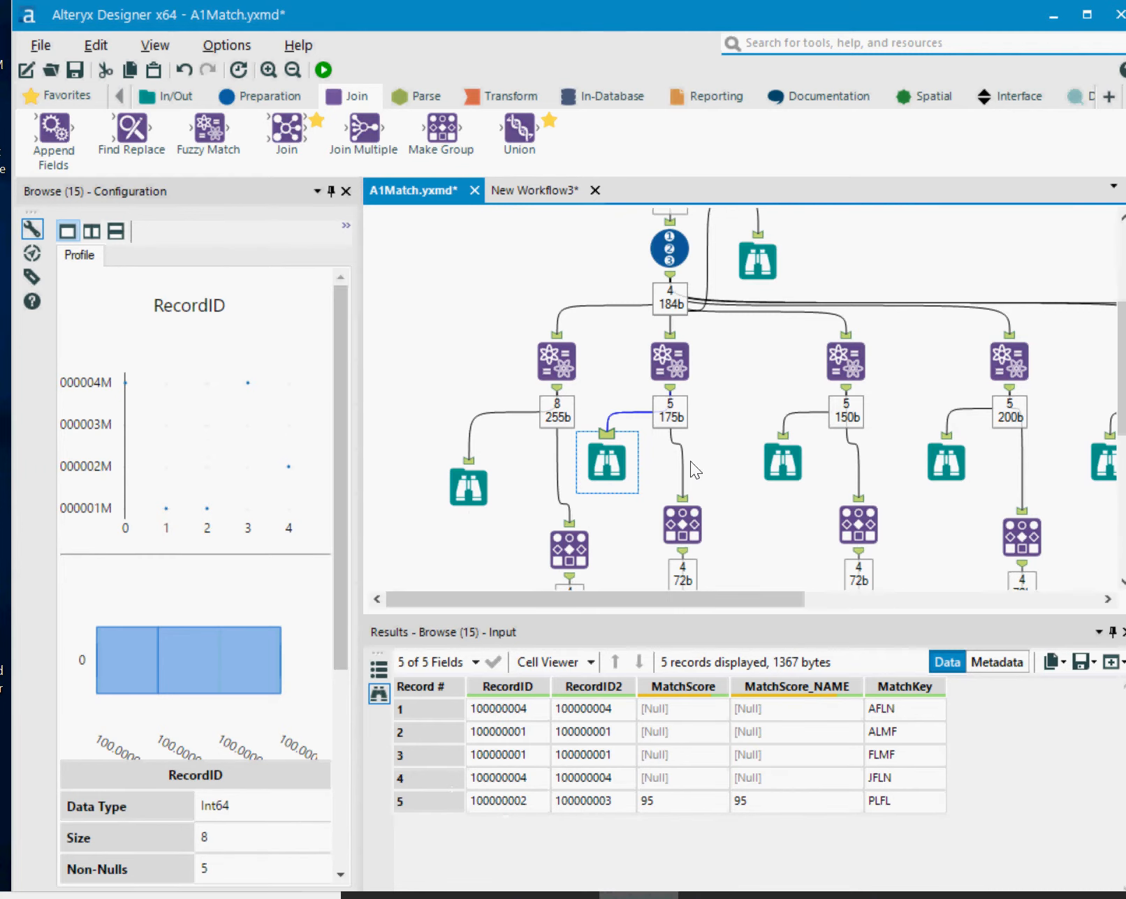
pyautogui.scroll(-1, 694, 468)
pyautogui.click(681, 559)
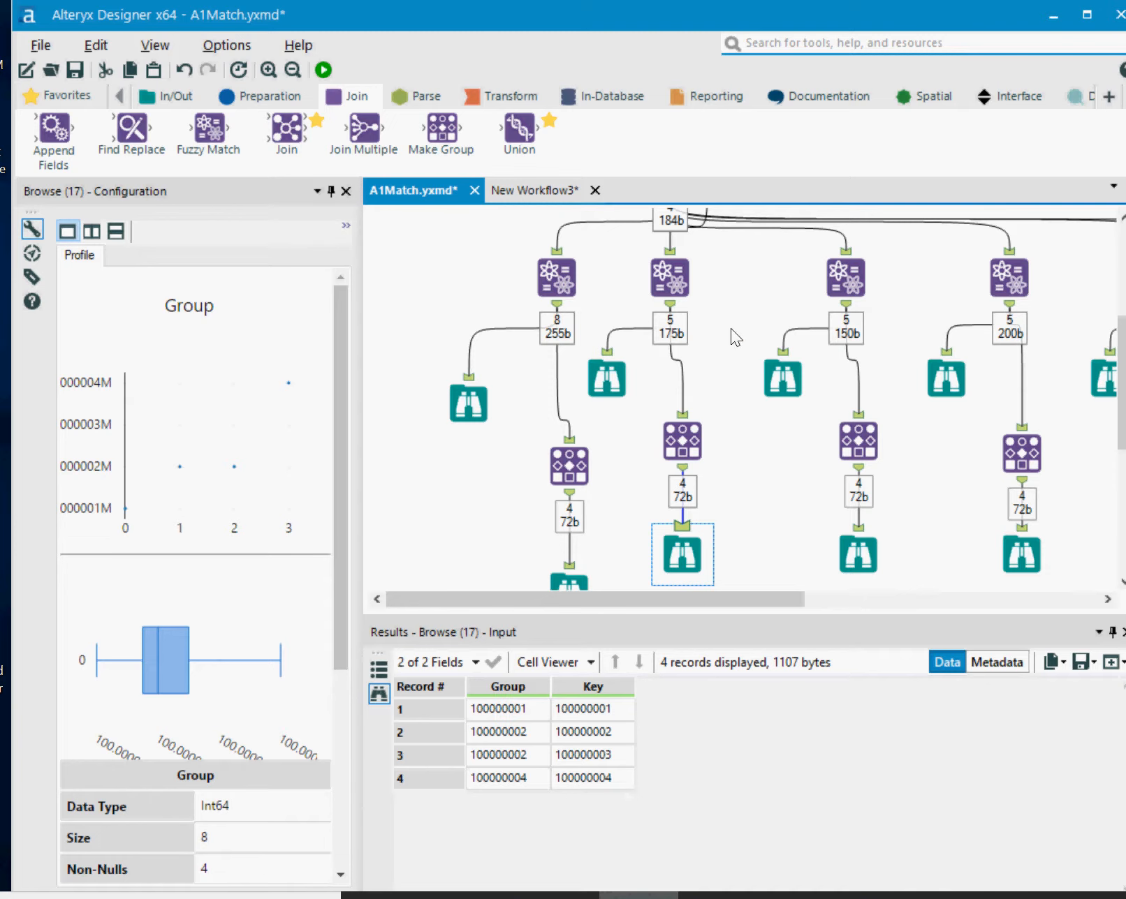
# - Compare the match keys and scores in the Fuzzy Match outputs of the first and second branches
pyautogui.moveTo(769, 596); pyautogui.dragTo(778, 597)
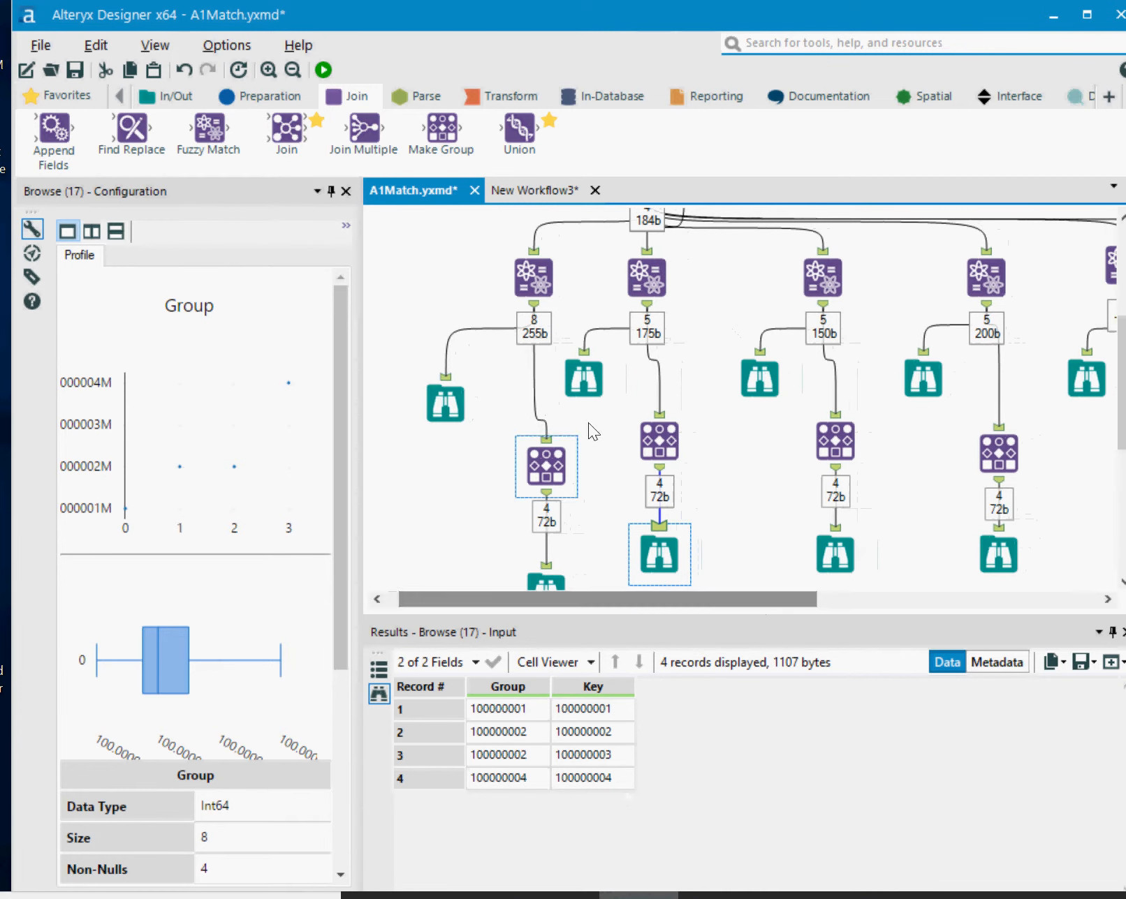
pyautogui.click(461, 401)
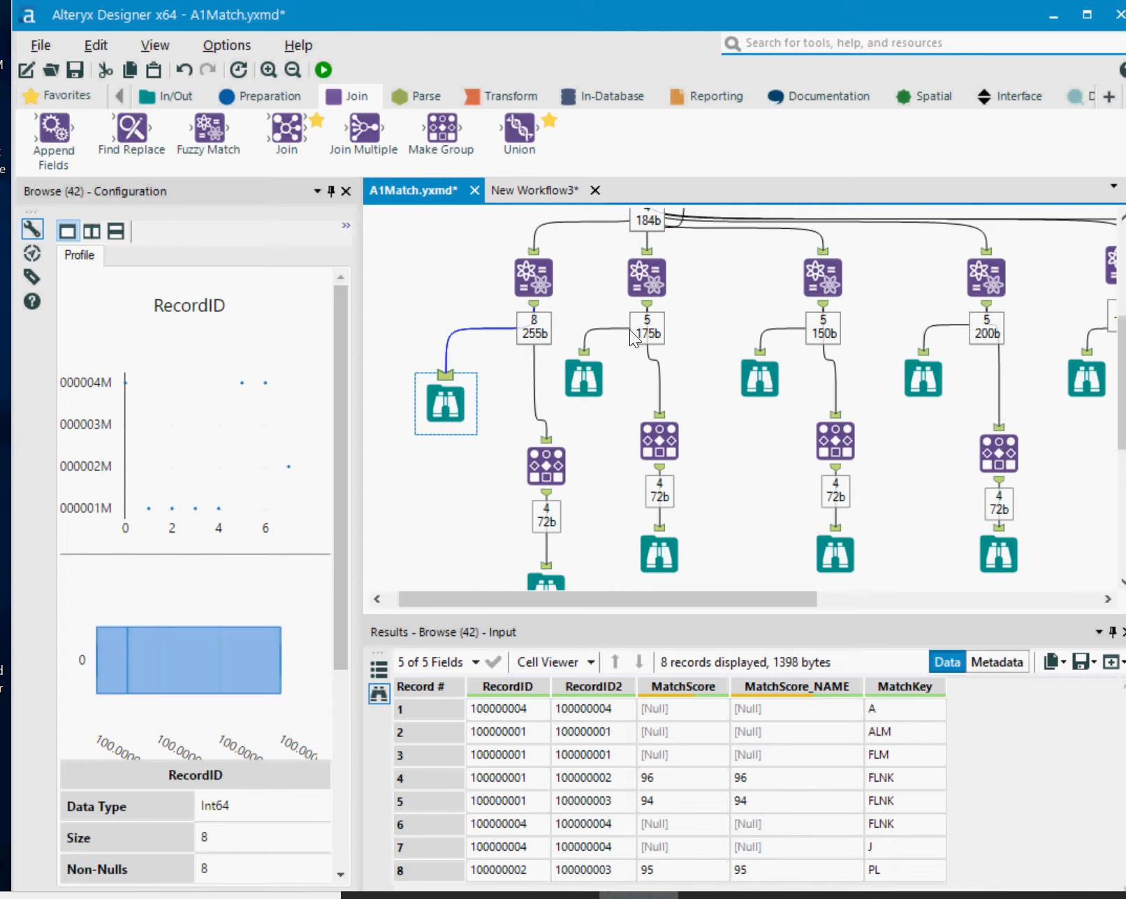
pyautogui.click(594, 383)
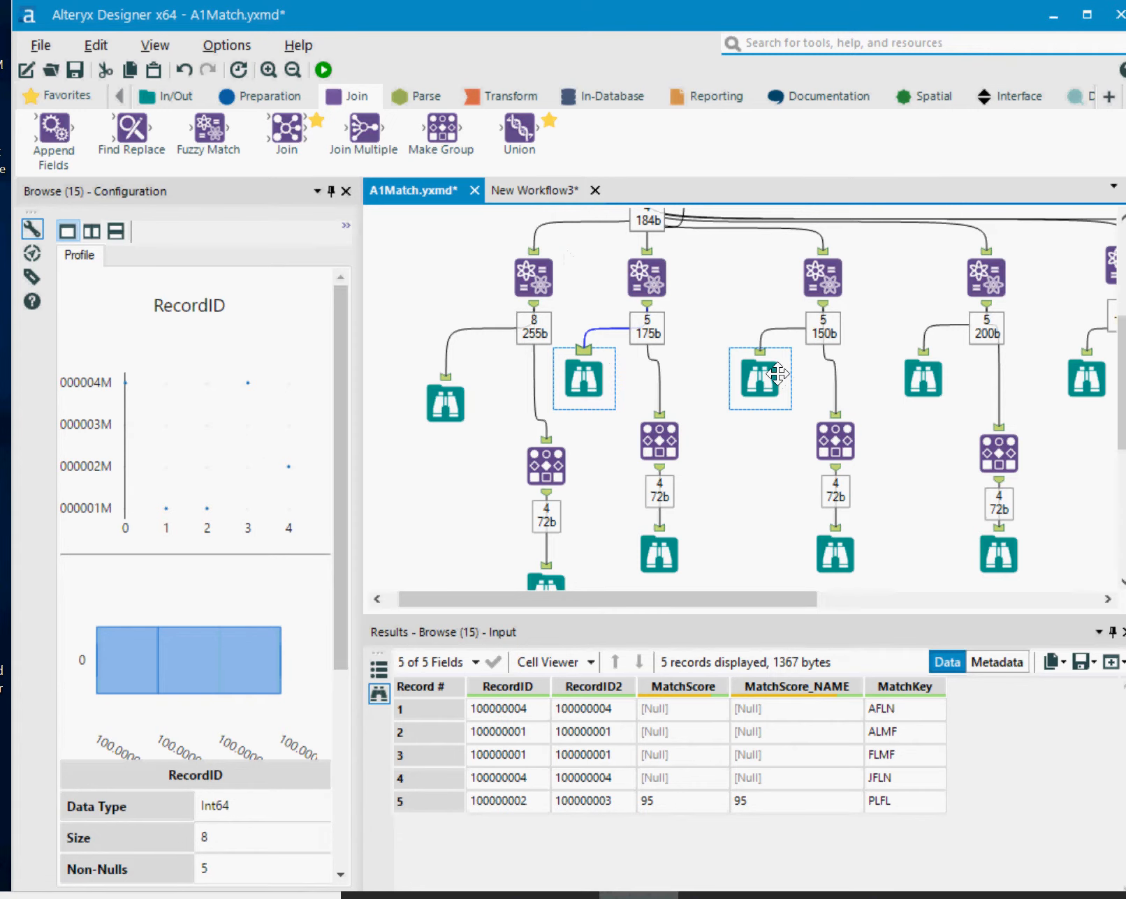
# - Review the third branch's Fuzzy Match settings for the FIRST field, then inspect its match output and Make Group results
pyautogui.click(816, 282)
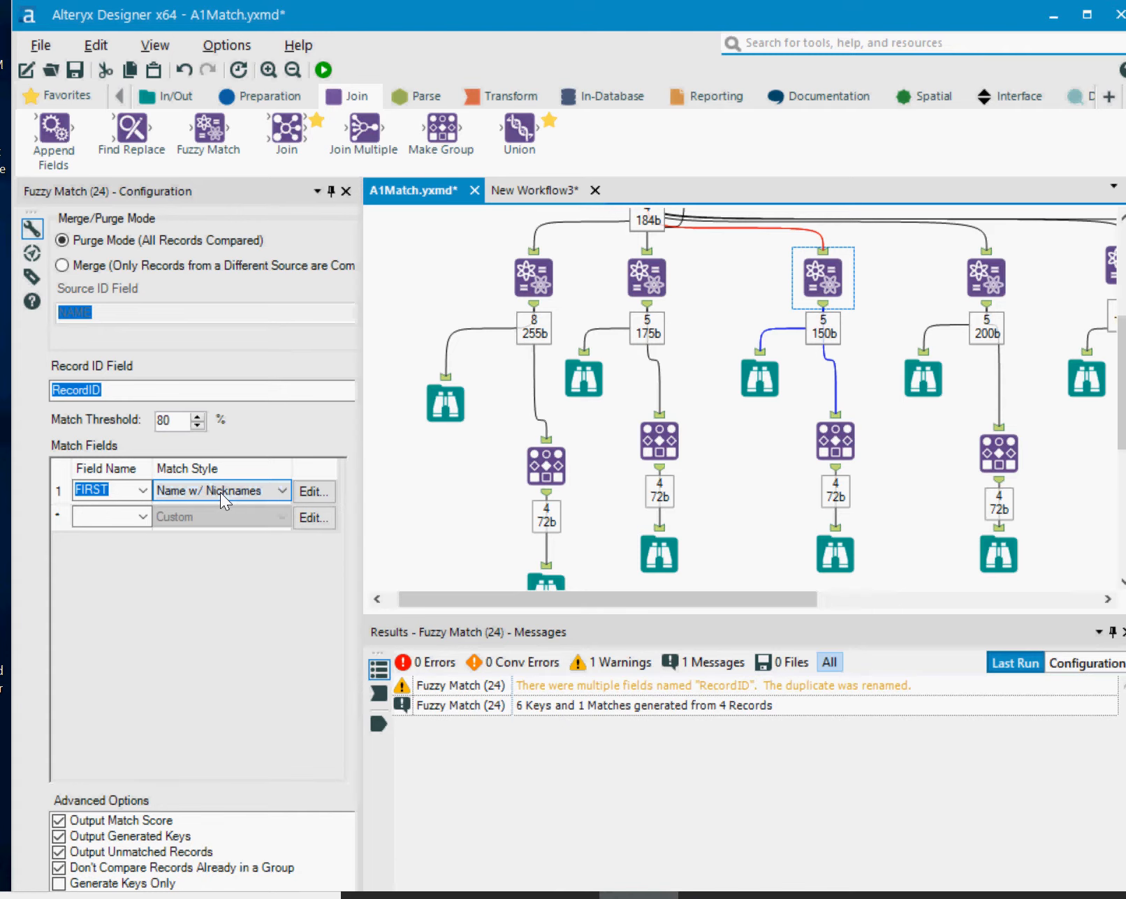
pyautogui.click(760, 383)
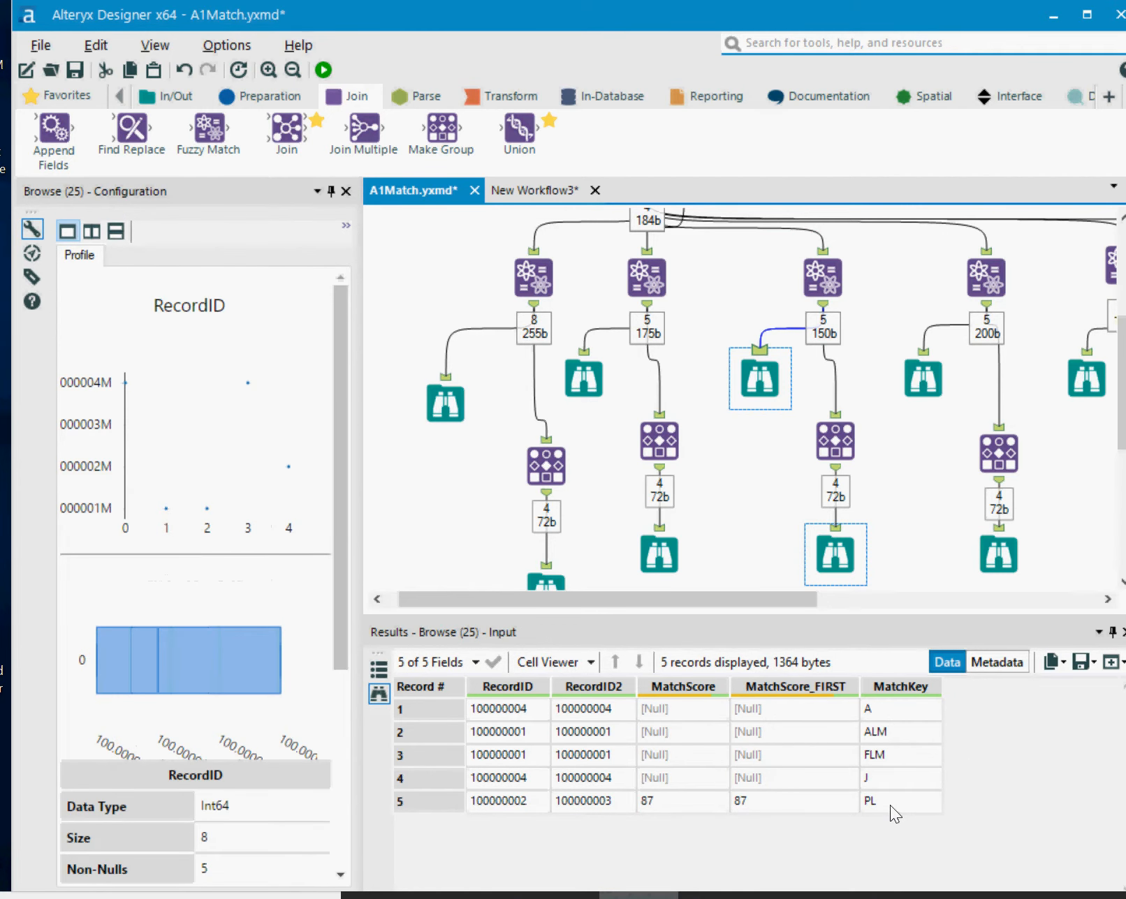
pyautogui.click(829, 557)
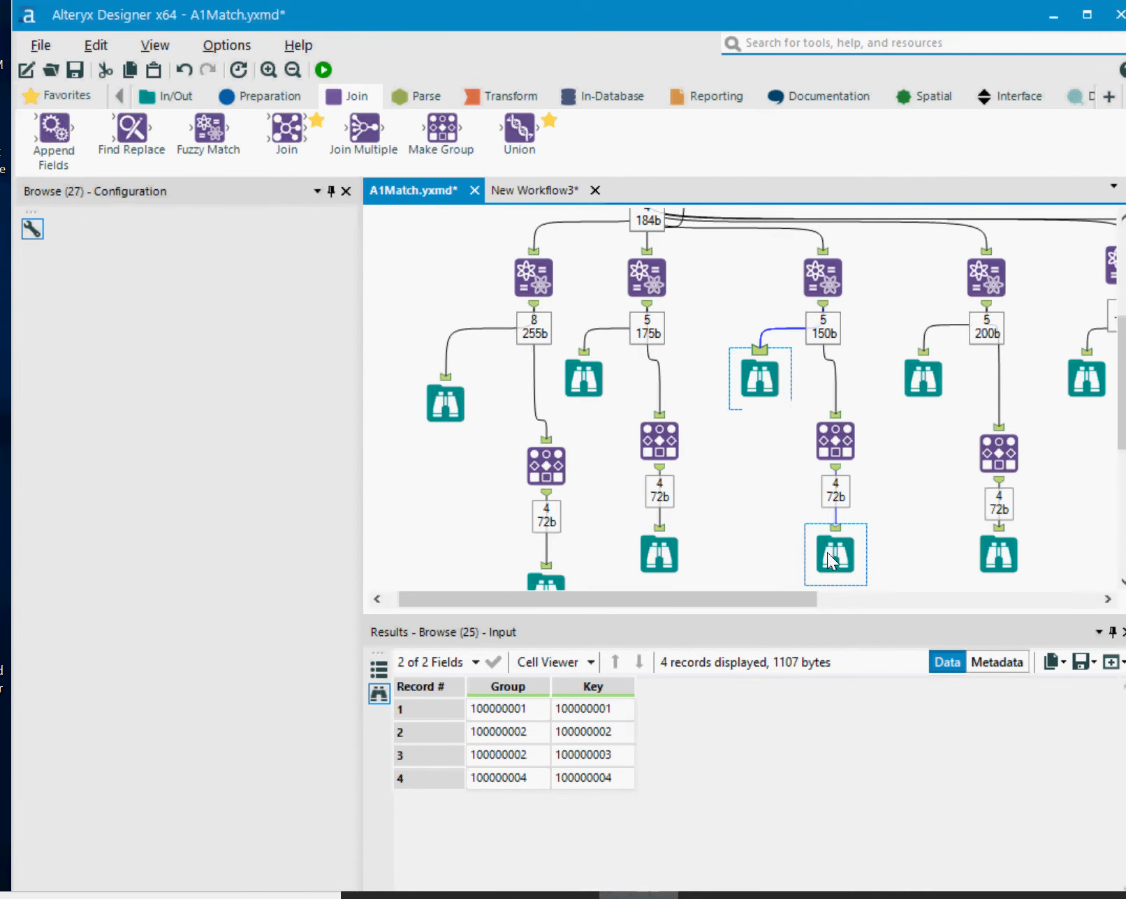
# - Review the fourth branch's Fuzzy Match settings for FIRST and LAST, and inspect its match keys, scores and resulting groups
pyautogui.click(978, 262)
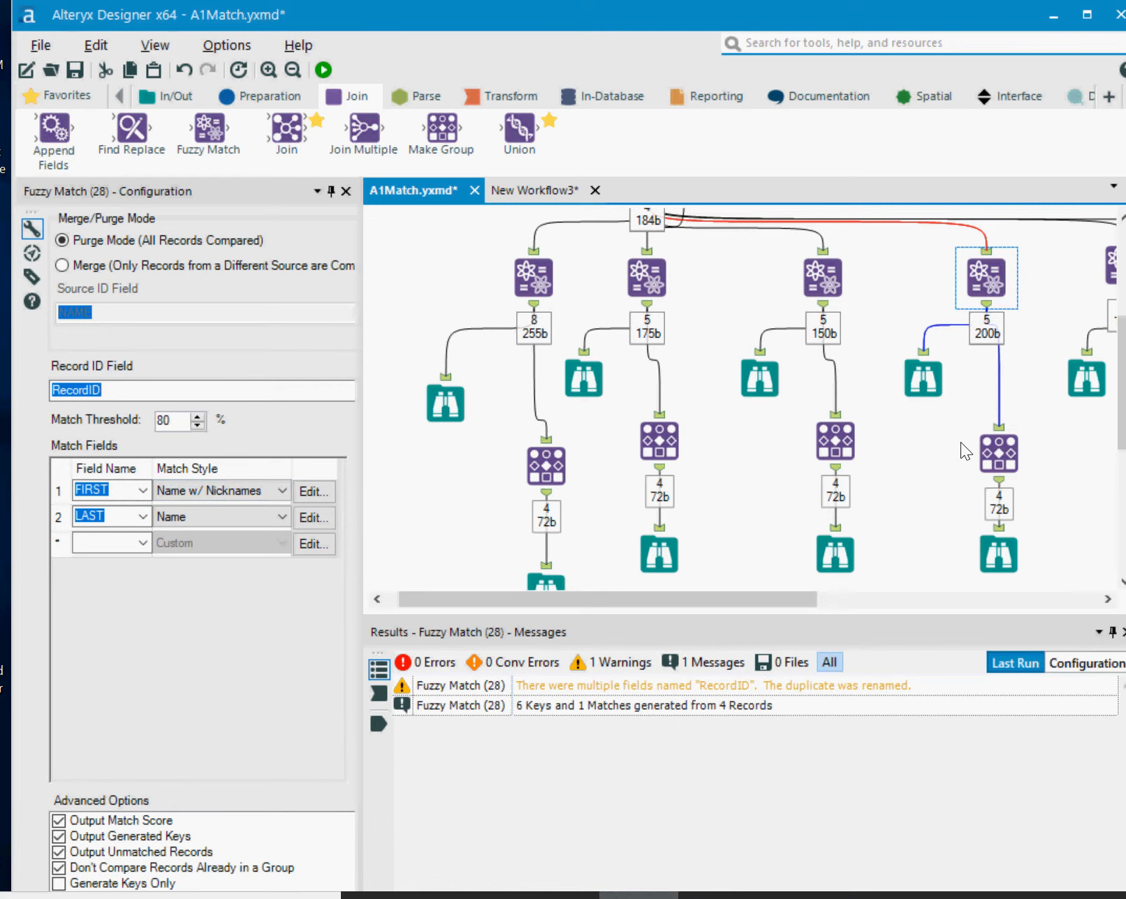
pyautogui.click(940, 394)
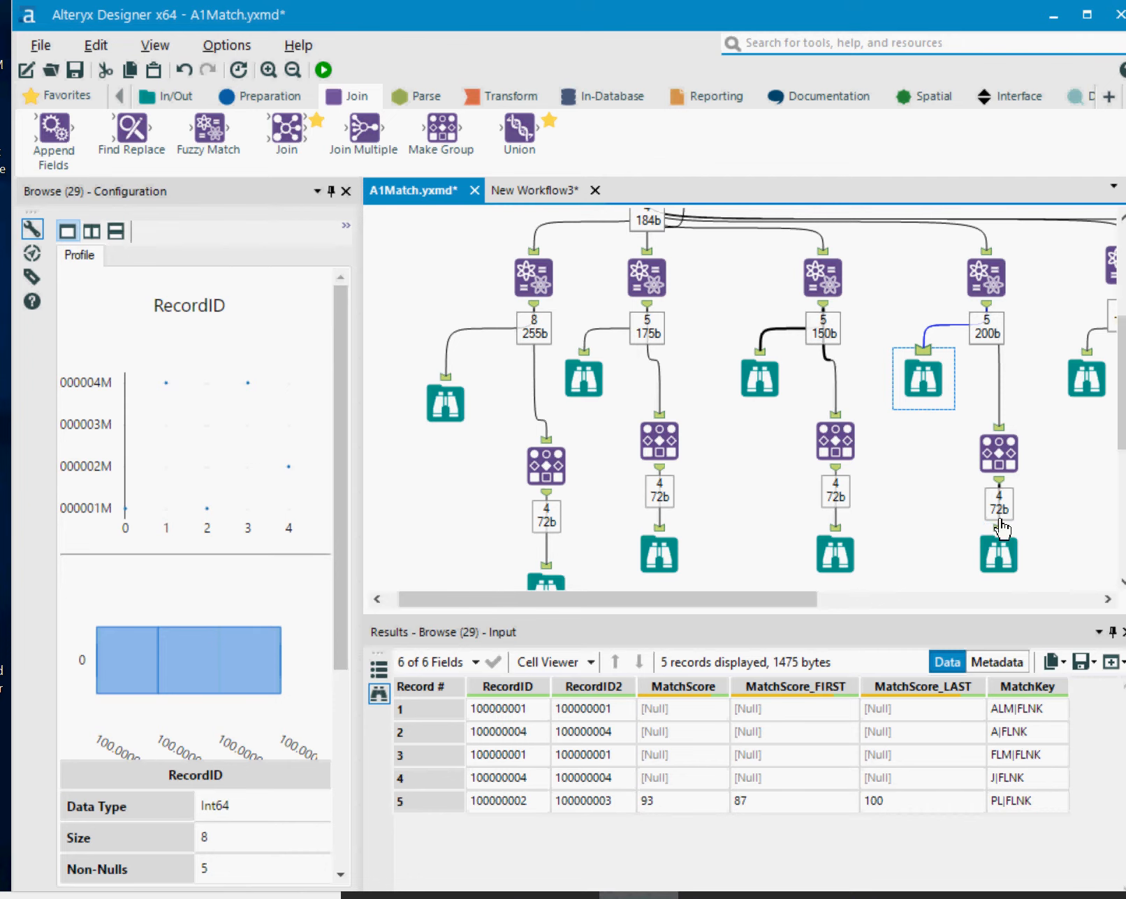
pyautogui.scroll(-1, 862, 447)
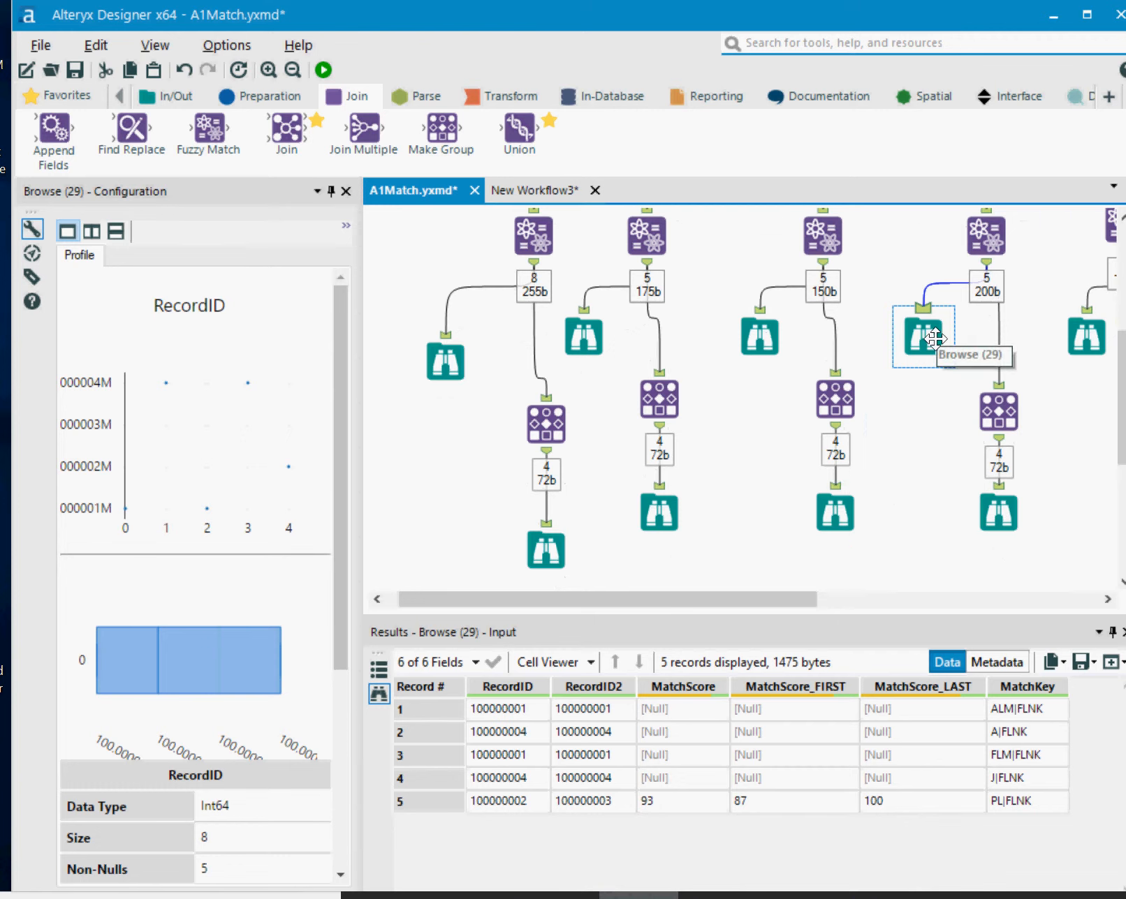
pyautogui.click(1007, 532)
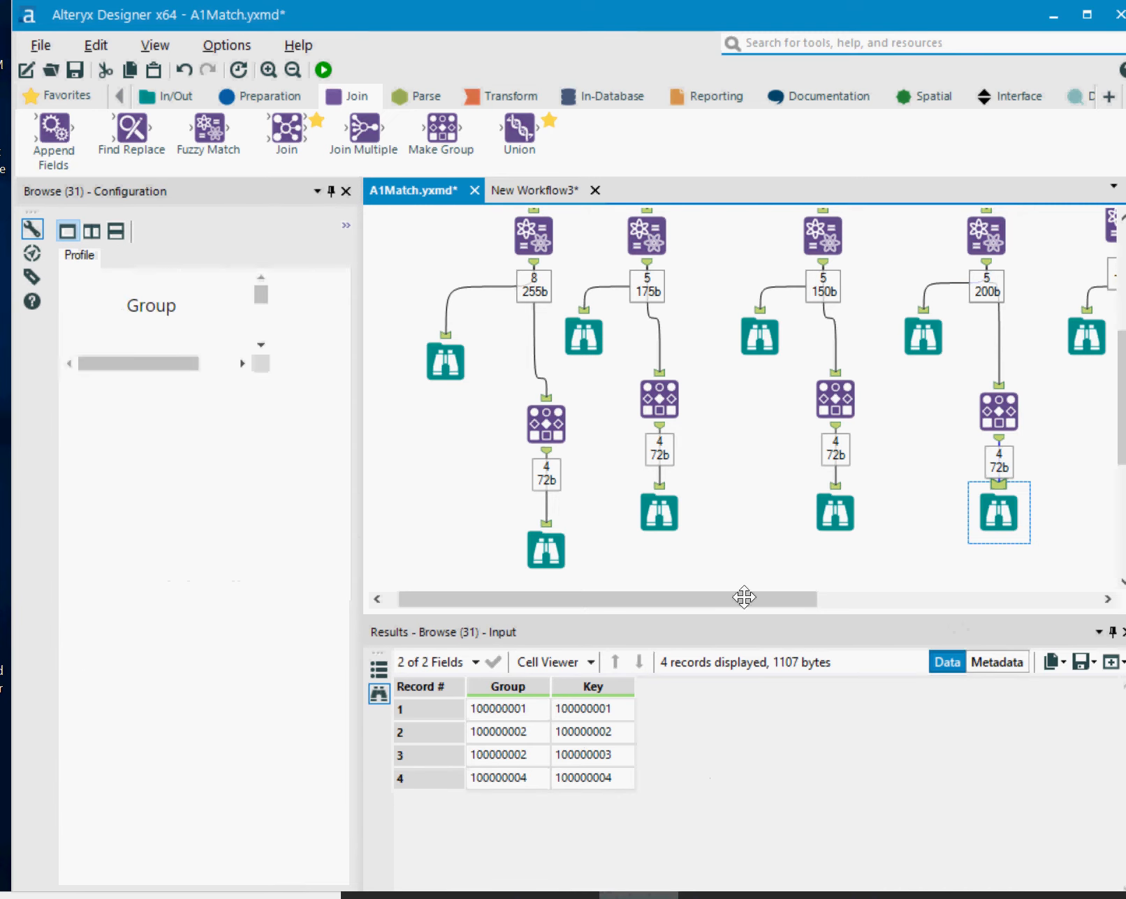
# - Examine the fifth branch's Fuzzy Match settings, including the key generation and match function options of the custom FIRST match style
pyautogui.moveTo(749, 599); pyautogui.dragTo(885, 615)
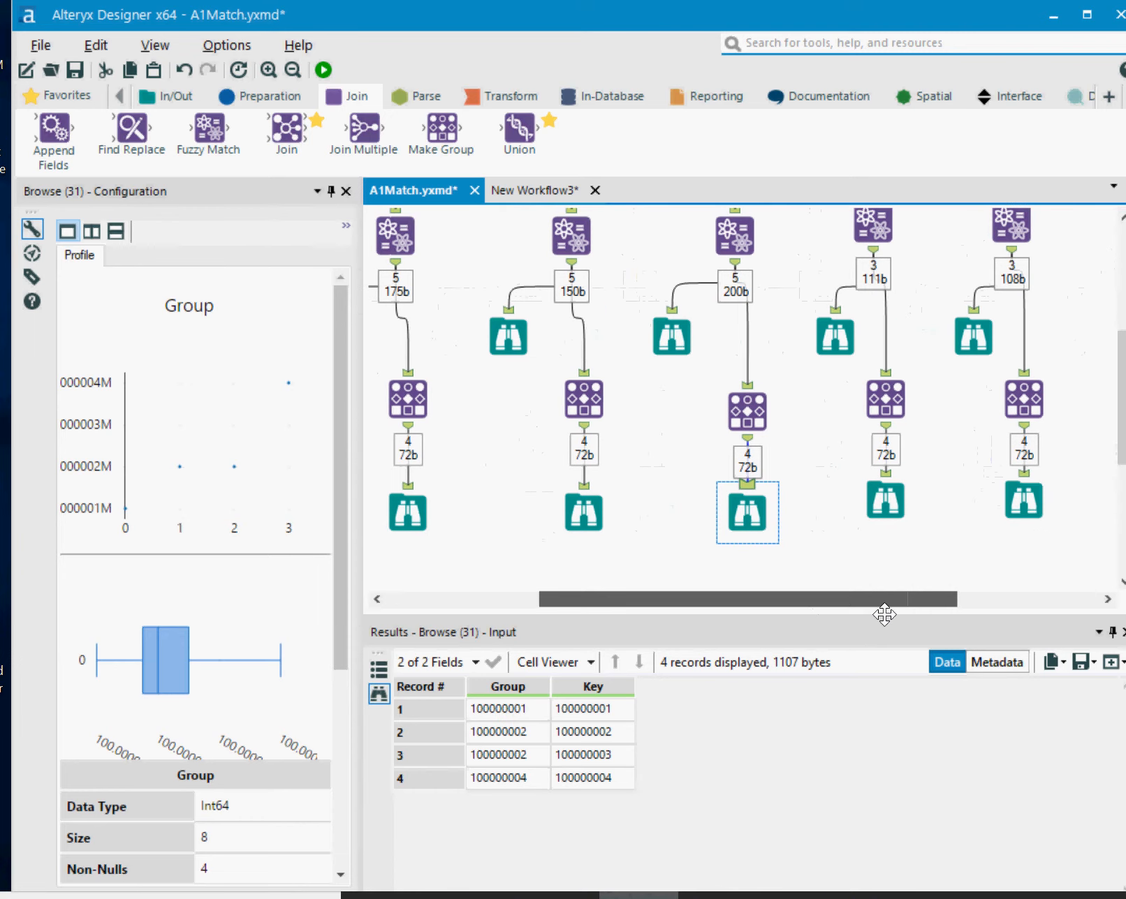
pyautogui.scroll(3, 1109, 377)
pyautogui.click(873, 337)
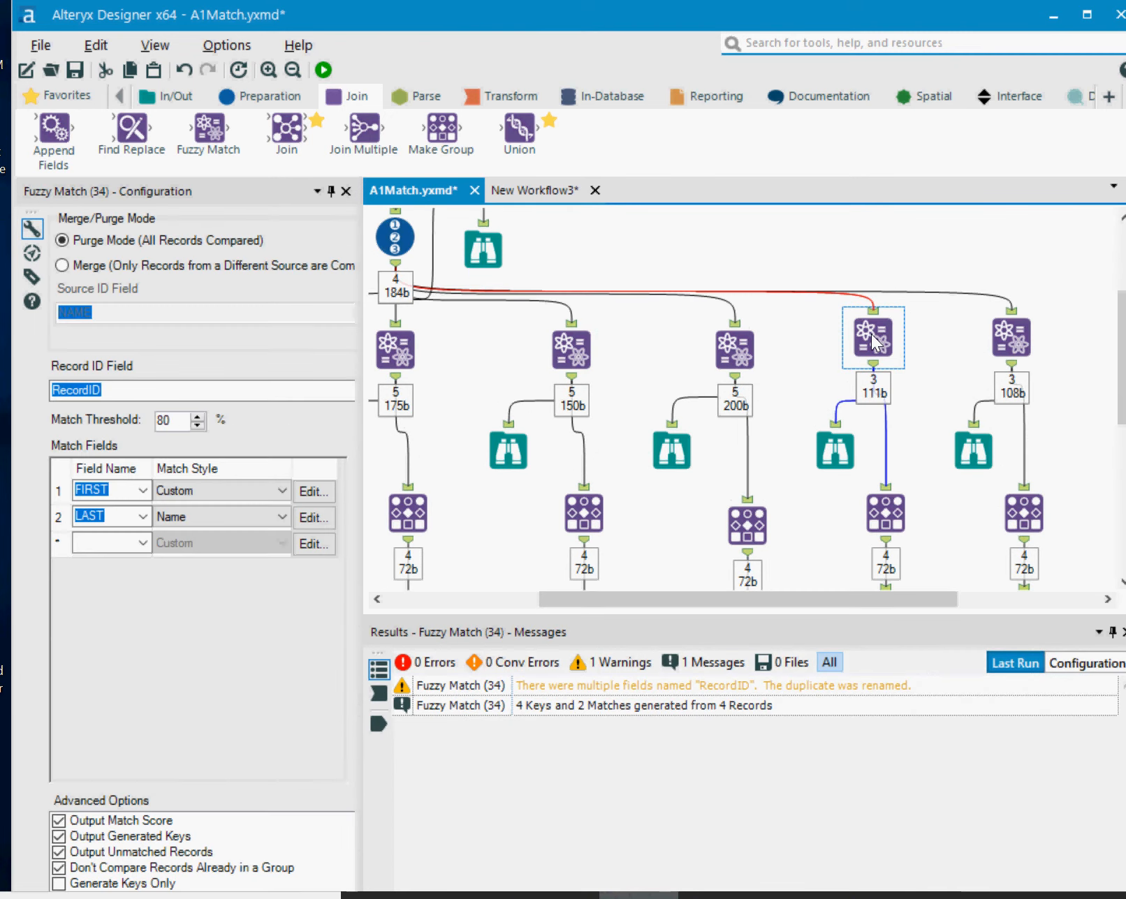
pyautogui.click(314, 490)
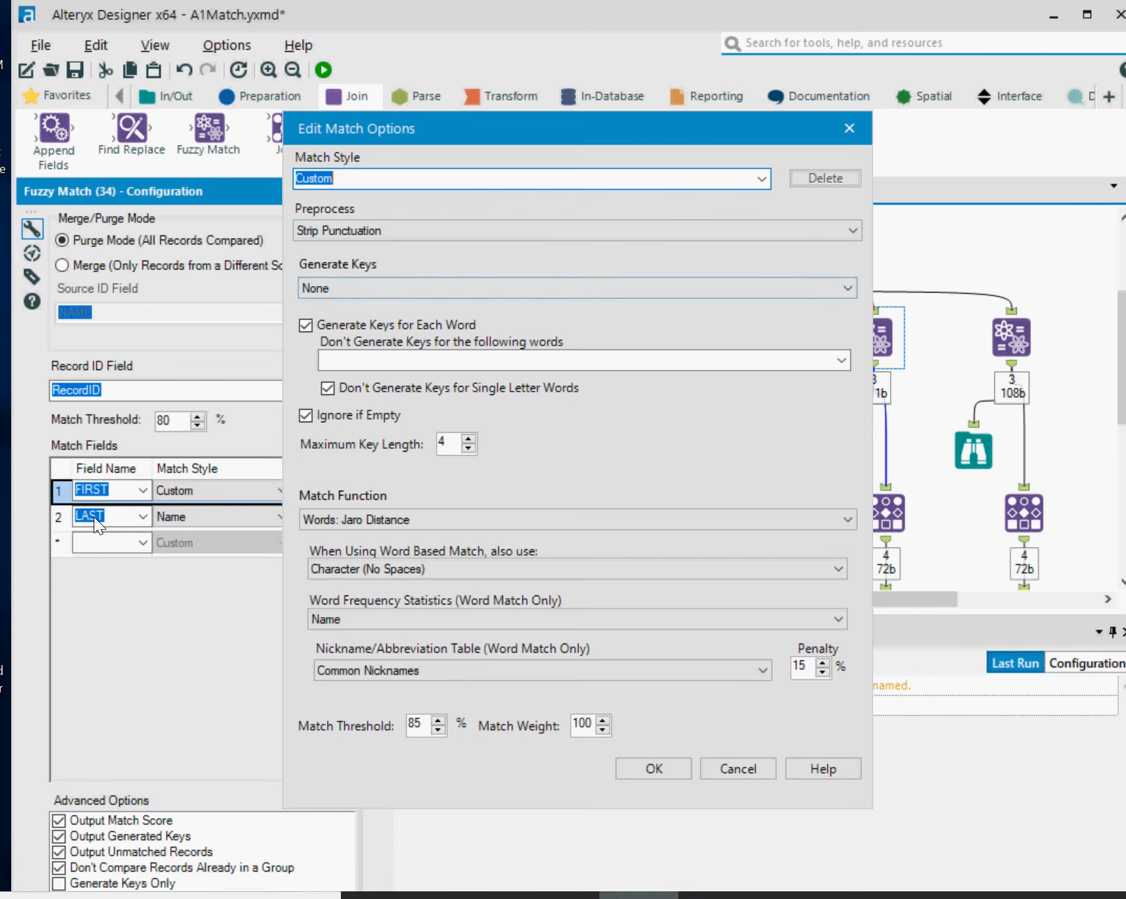
pyautogui.click(738, 768)
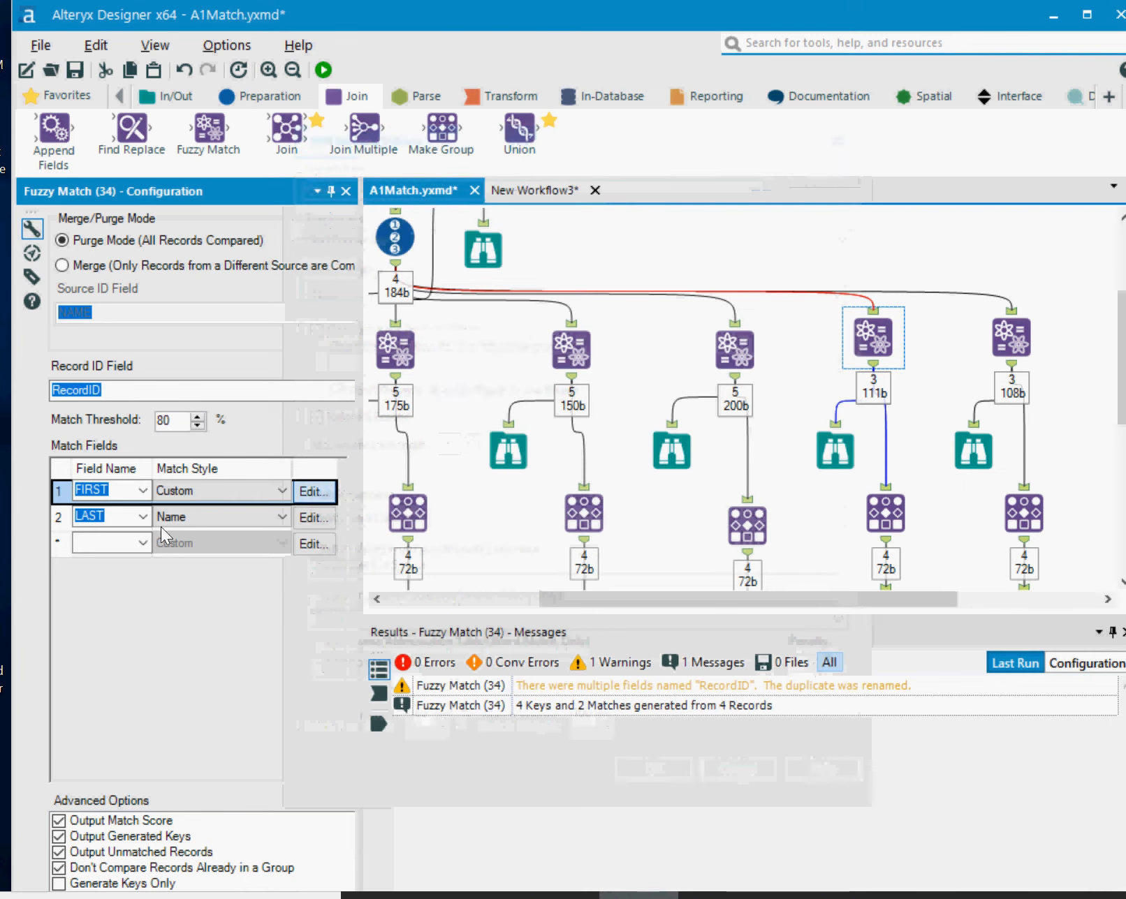
# - Inspect the match keys and scores output by the fifth branch's Fuzzy Match and the groups from its Make Group tool
pyautogui.click(836, 450)
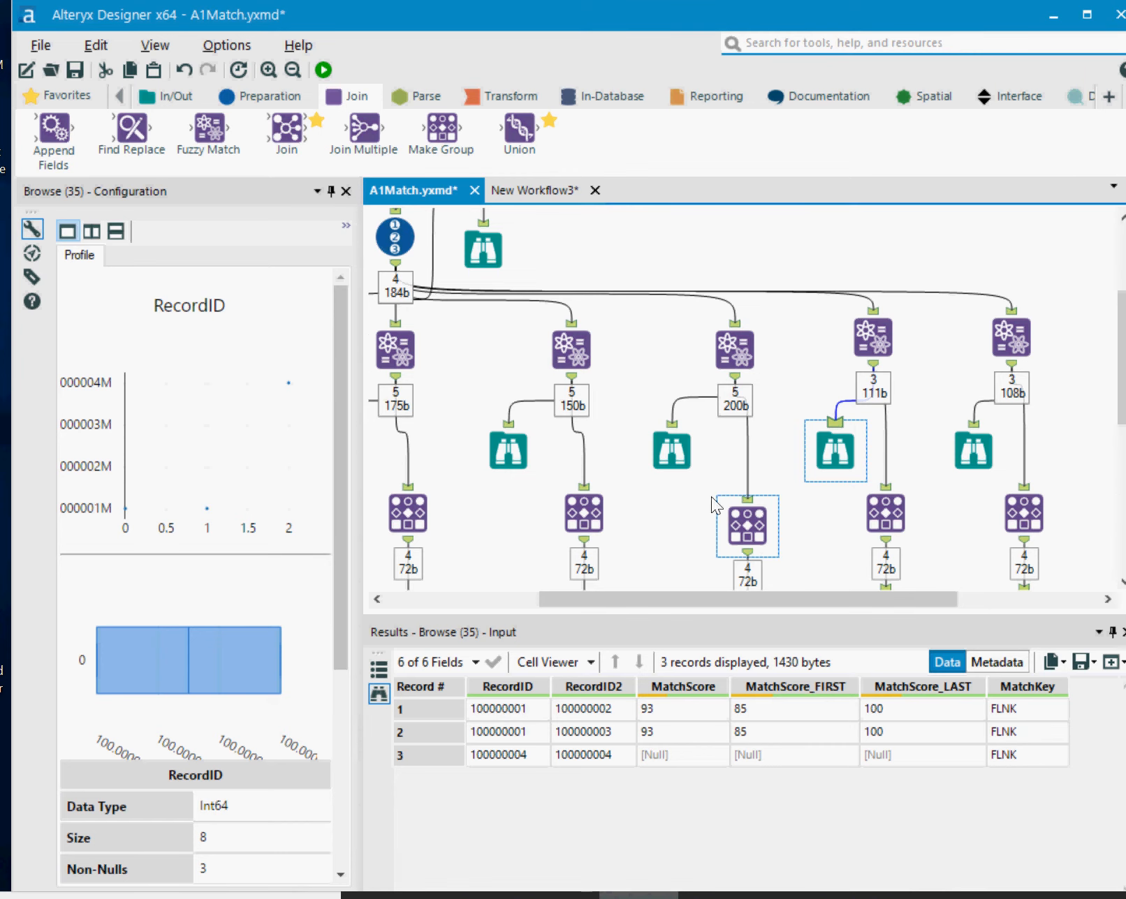
pyautogui.scroll(-1, 708, 498)
pyautogui.scroll(-1, 838, 547)
pyautogui.click(893, 541)
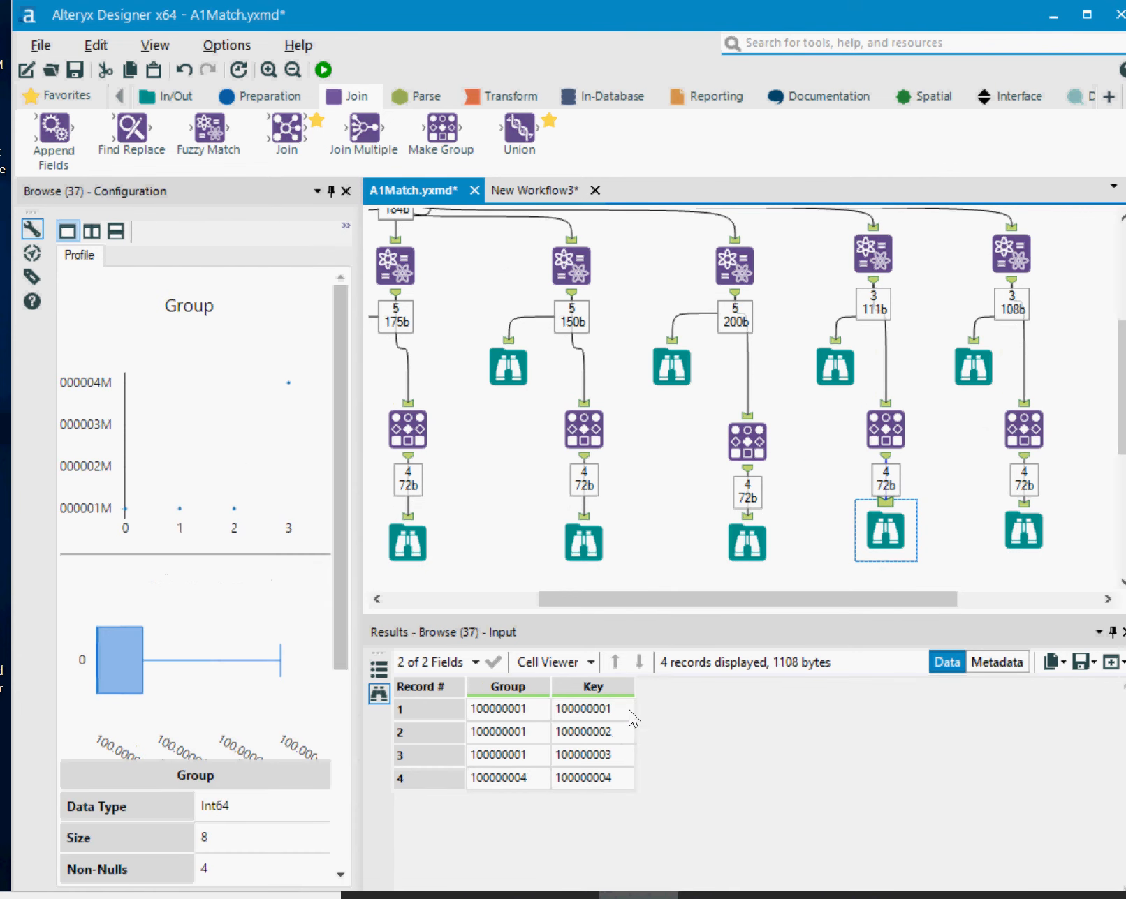
# - Review the match fields and styles of the sixth branch's Fuzzy Match tool, focusing on the ZIP field
pyautogui.moveTo(878, 594); pyautogui.dragTo(950, 602)
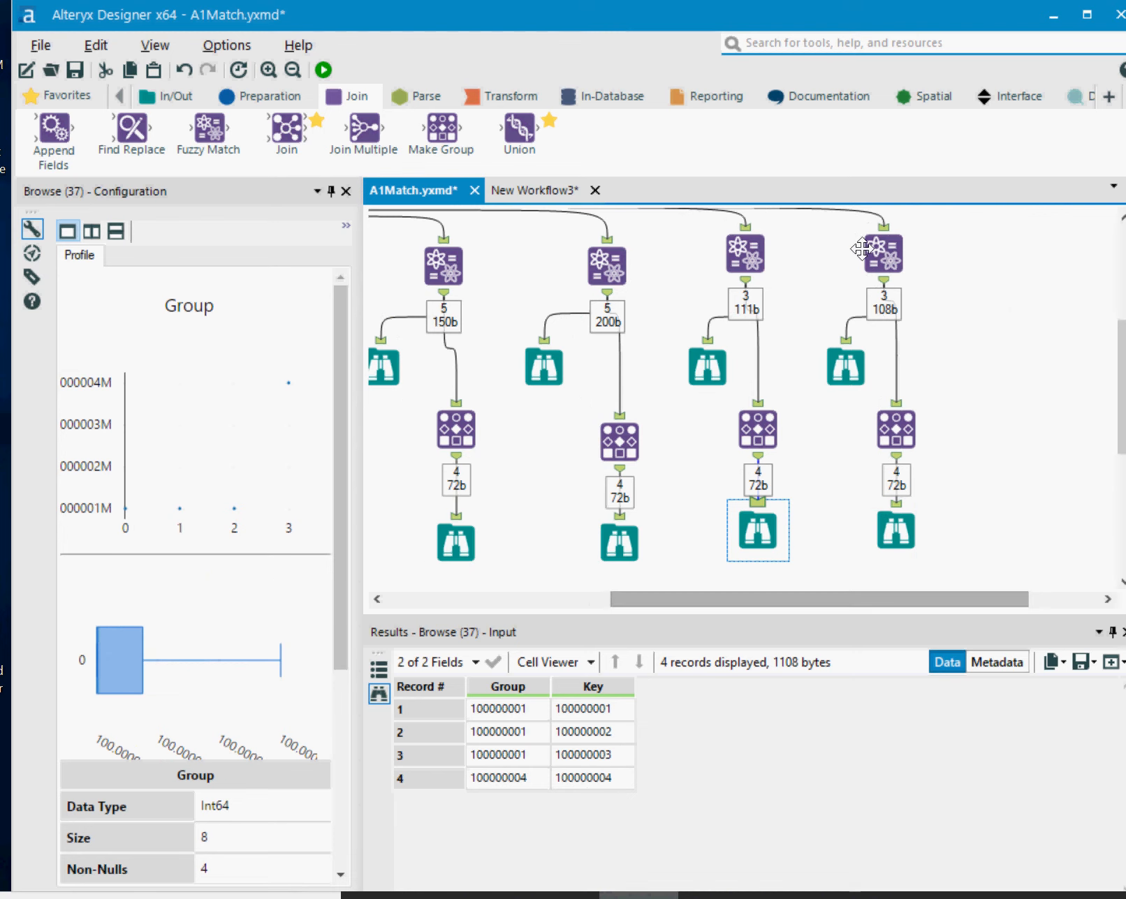
pyautogui.click(872, 248)
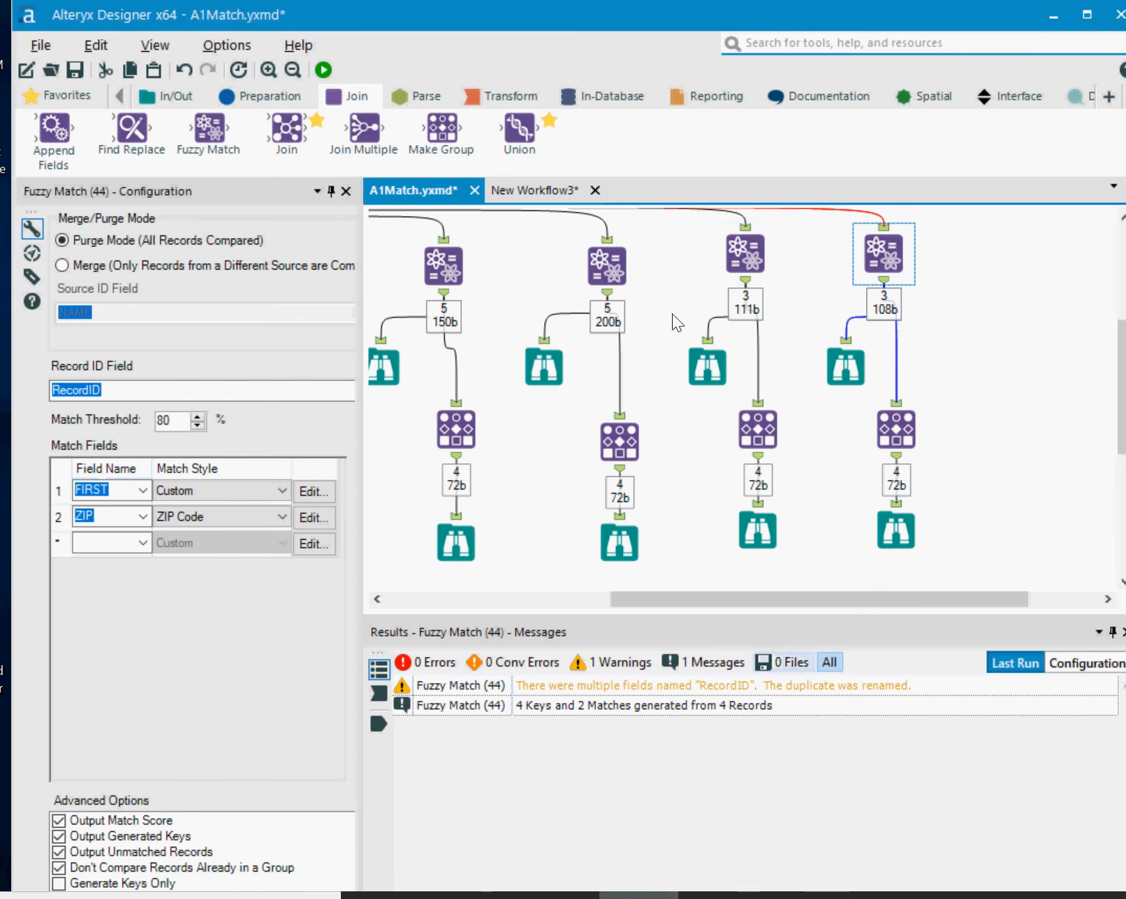
pyautogui.click(115, 543)
pyautogui.click(115, 518)
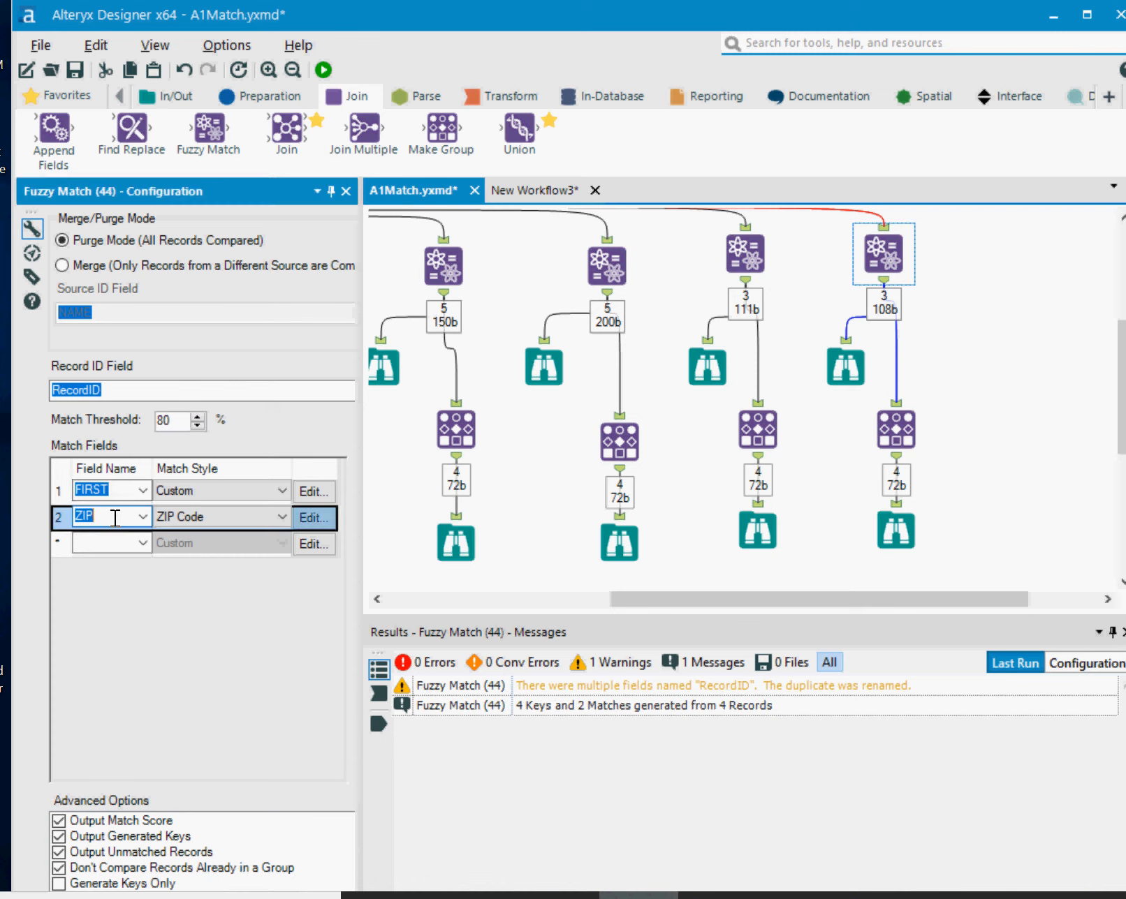
# - Compare the sixth branch's Fuzzy Match keys and scores with the groups produced by its Make Group tool
pyautogui.click(845, 366)
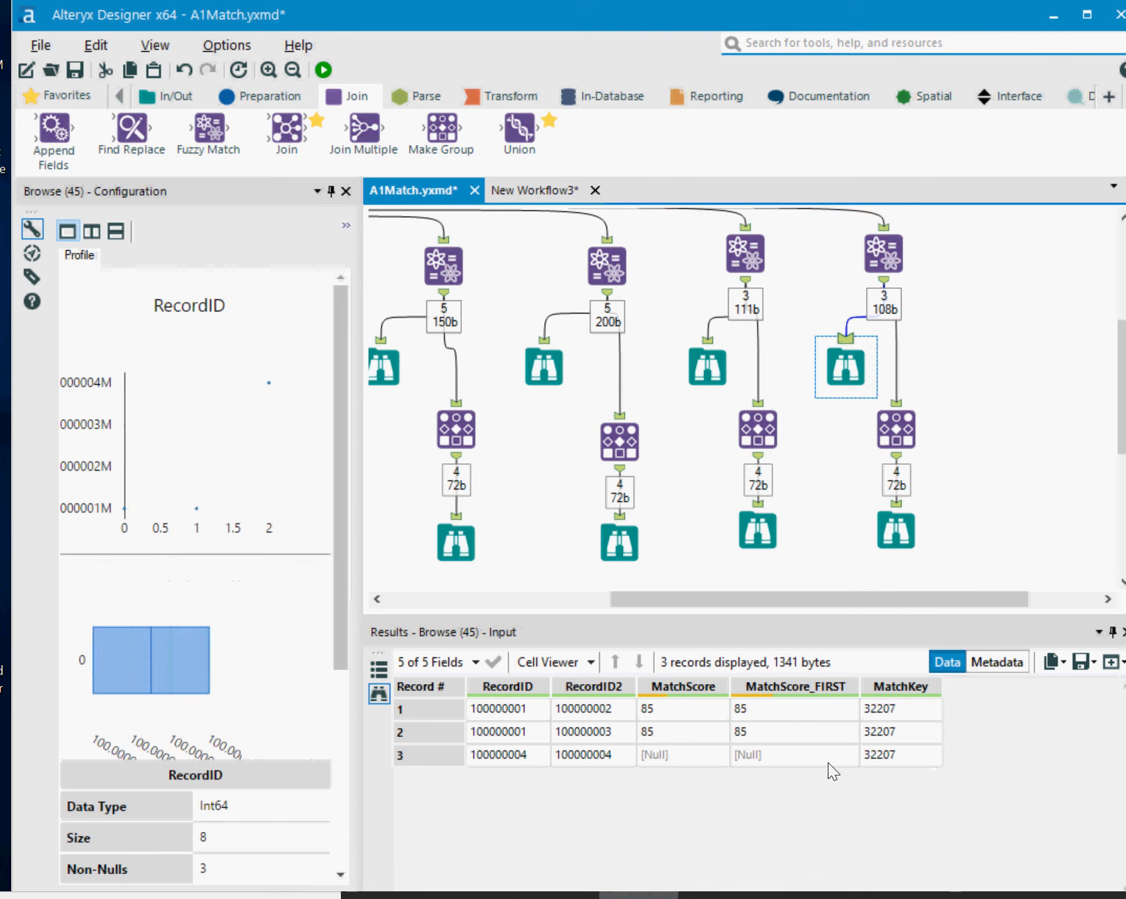
pyautogui.click(896, 532)
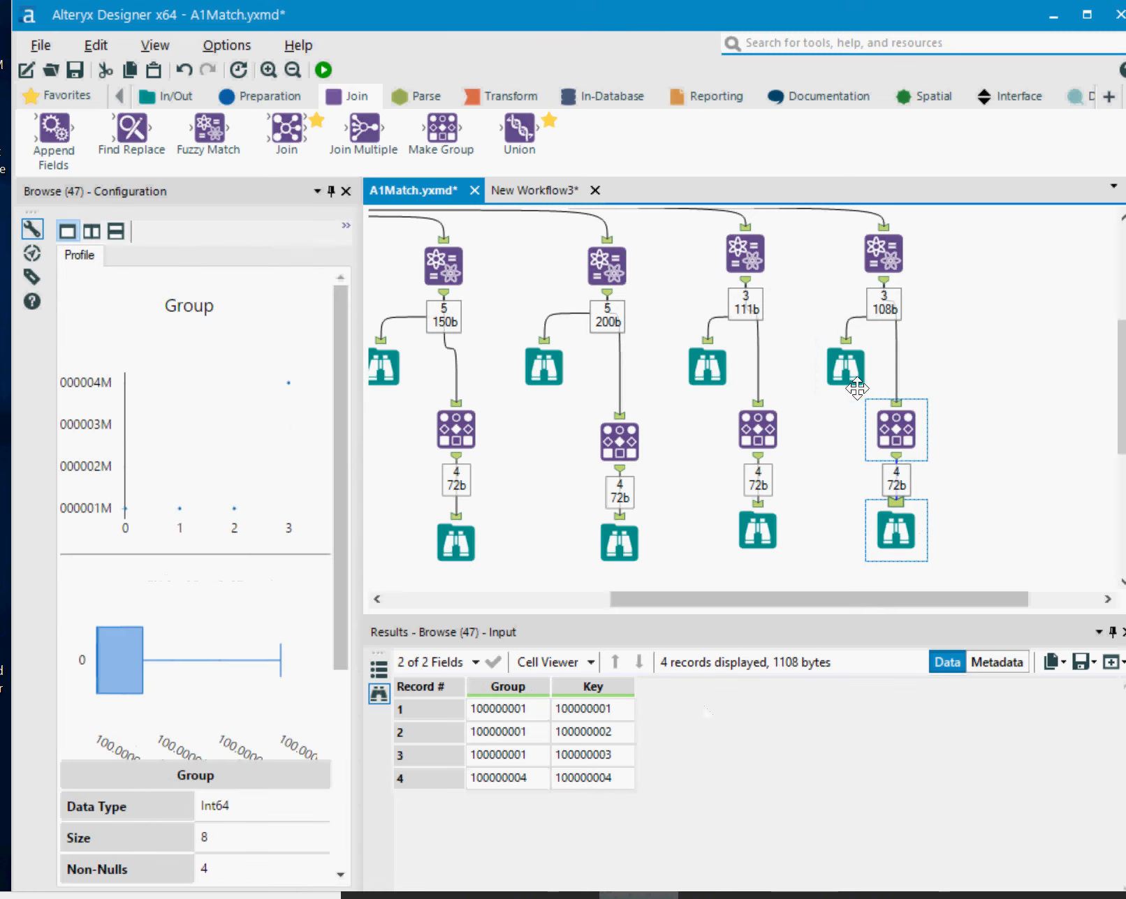
pyautogui.click(847, 368)
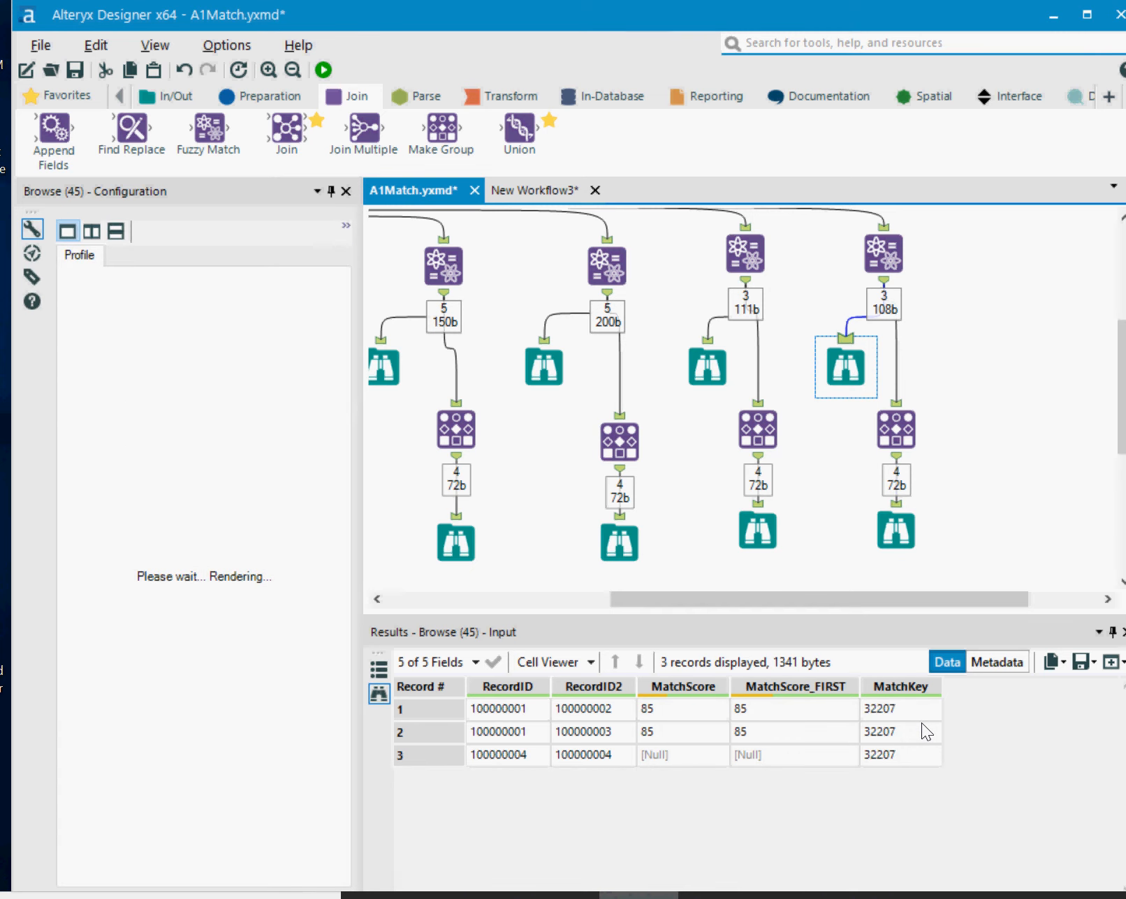
pyautogui.click(904, 530)
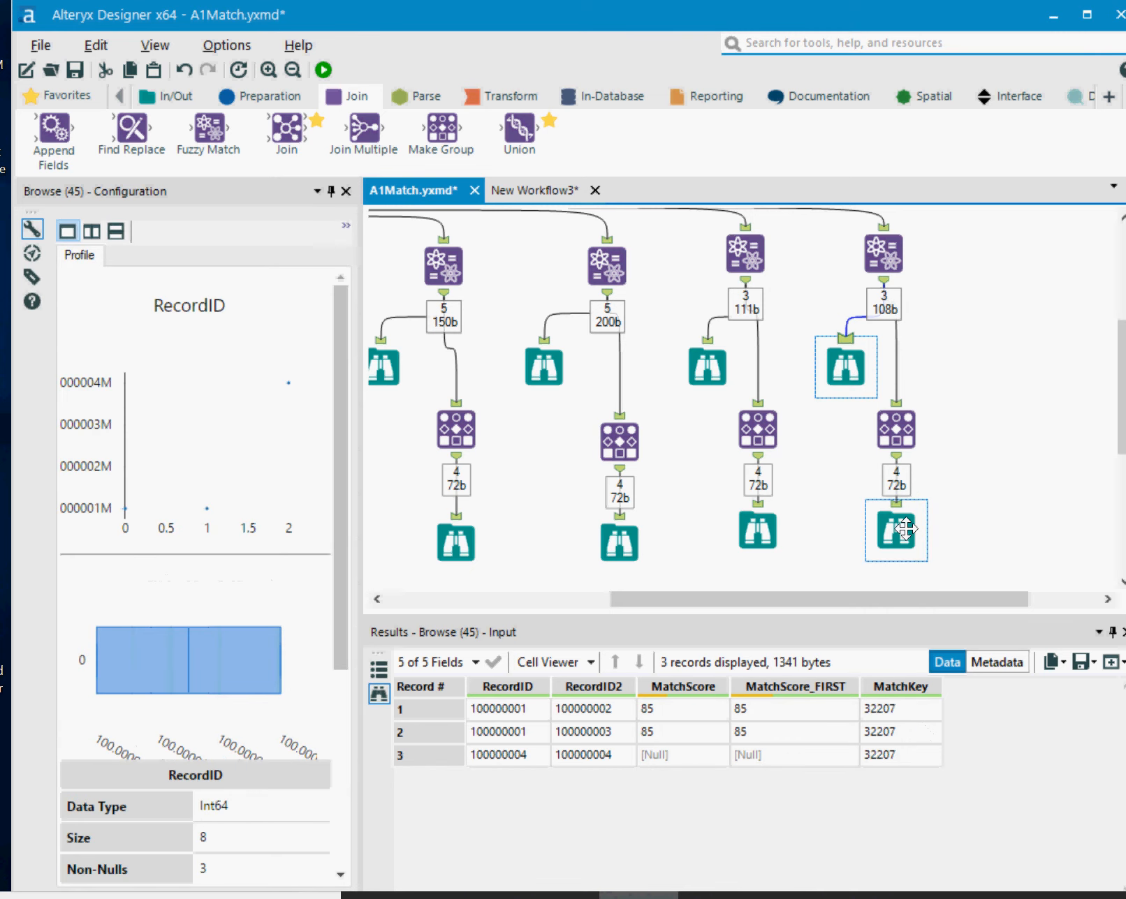